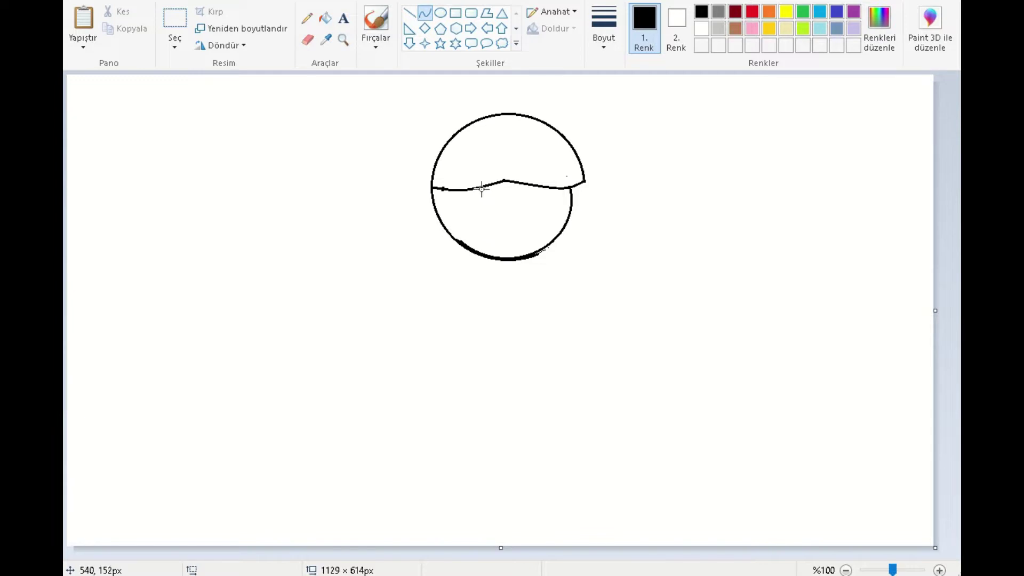
# - Draw two curved rim lines just above the helmet's brim, the one on the front half about 77 px long
pyautogui.moveTo(438, 158); pyautogui.dragTo(453, 177)
pyautogui.click(496, 145)
pyautogui.moveTo(518, 173); pyautogui.dragTo(579, 175)
pyautogui.moveTo(556, 176); pyautogui.dragTo(564, 169)
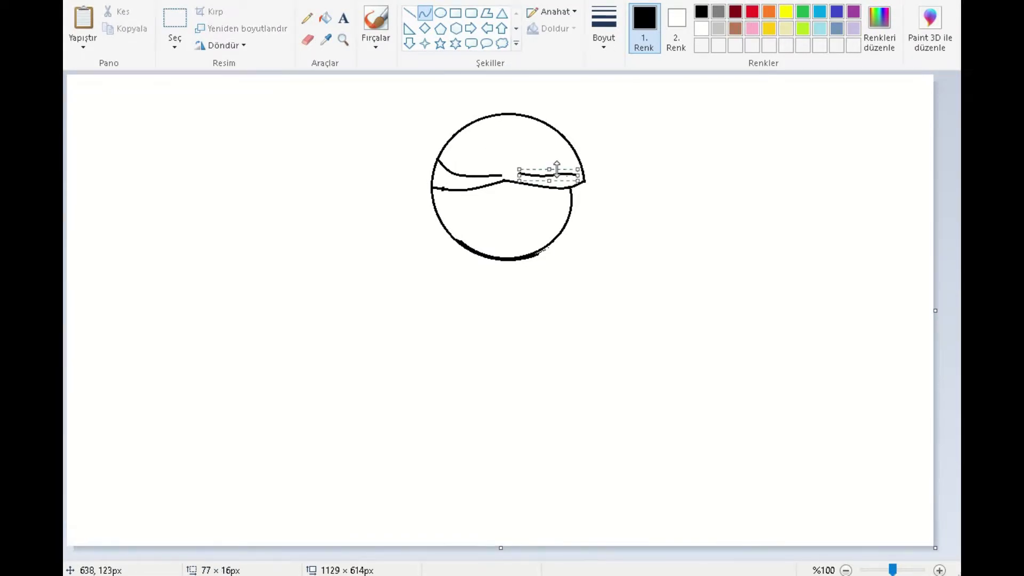
pyautogui.click(538, 151)
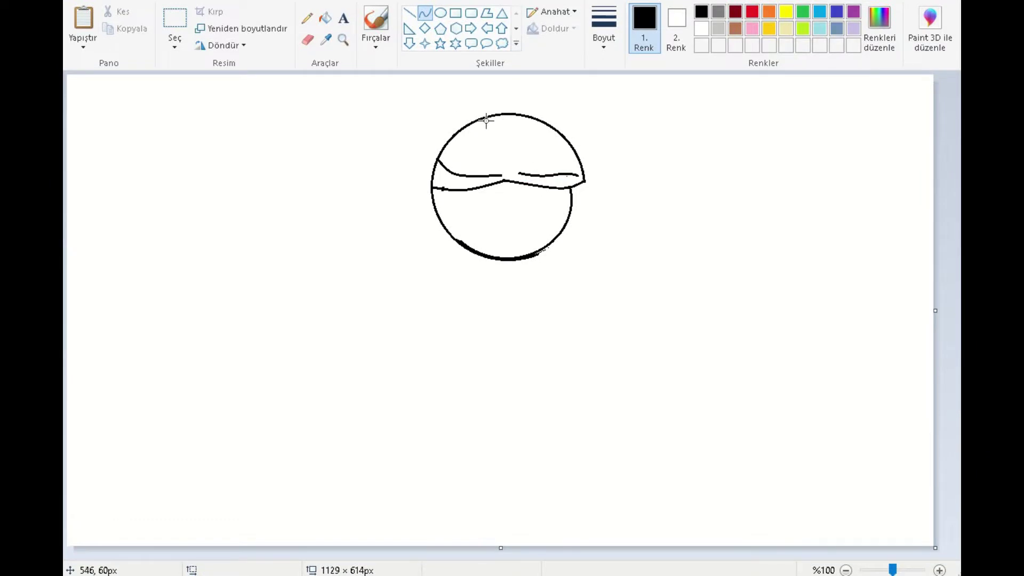
# - Draw two slanted leaf-shaped vents on the helmet with curves, a large one and a narrower one beside it
pyautogui.moveTo(484, 124)
pyautogui.mouseDown()
pyautogui.moveTo(520, 157)
pyautogui.moveTo(493, 149)
pyautogui.moveTo(508, 136)
pyautogui.moveTo(530, 160)
pyautogui.moveTo(523, 132)
pyautogui.moveTo(536, 162)
pyautogui.moveTo(521, 127)
pyautogui.mouseUp()
pyautogui.click(494, 148)
pyautogui.click(535, 137)
pyautogui.click(509, 136)
pyautogui.click(553, 157)
pyautogui.click(524, 148)
pyautogui.click(554, 150)
pyautogui.click(533, 141)
pyautogui.click(551, 148)
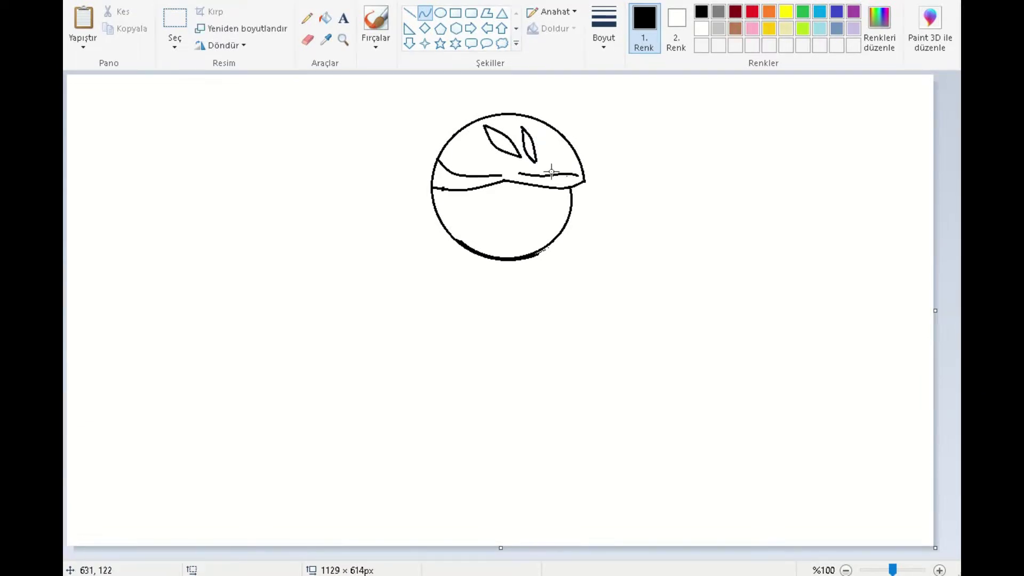
# - Draw a third, smallest leaf-shaped vent near the front of the helmet with two bent curves
pyautogui.moveTo(550, 137)
pyautogui.mouseDown()
pyautogui.moveTo(546, 164)
pyautogui.moveTo(555, 151)
pyautogui.mouseUp()
pyautogui.click(544, 150)
pyautogui.click(588, 173)
pyautogui.click(620, 234)
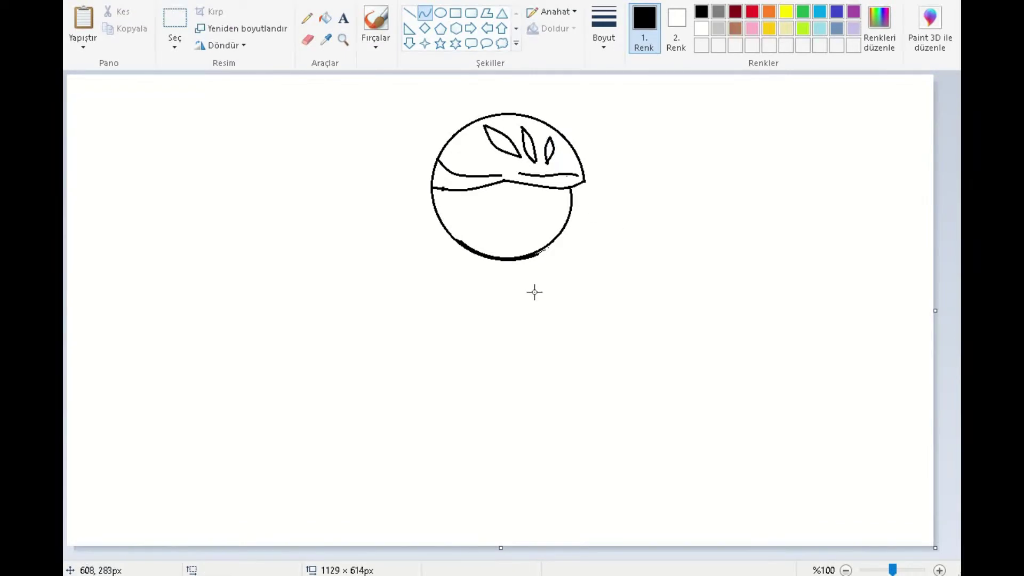
# - Draw an ellipse about 26 × 23 px under the brim for the first eye, with the second-thinnest outline
pyautogui.click(441, 13)
pyautogui.moveTo(513, 193); pyautogui.dragTo(533, 211)
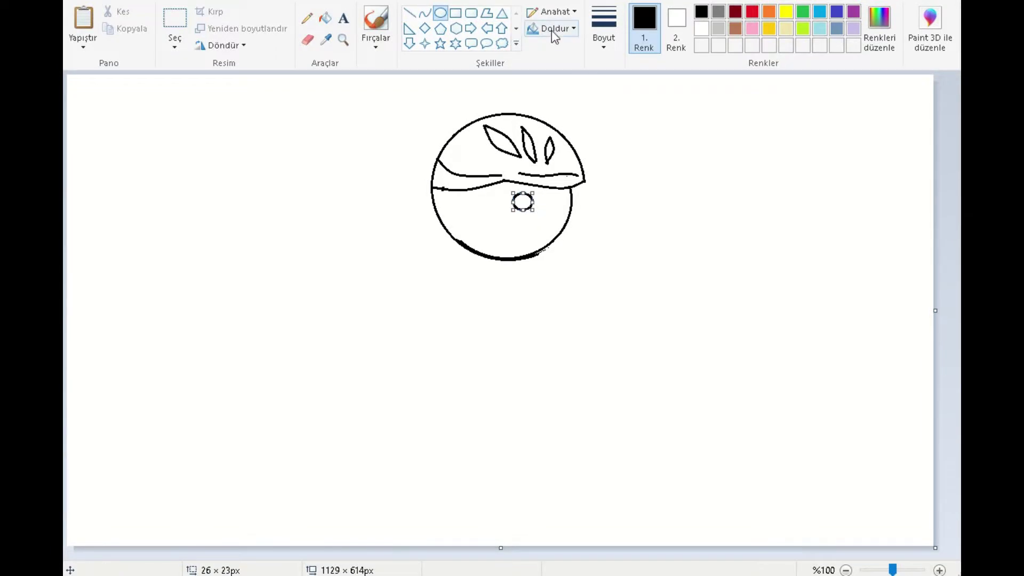
pyautogui.click(604, 32)
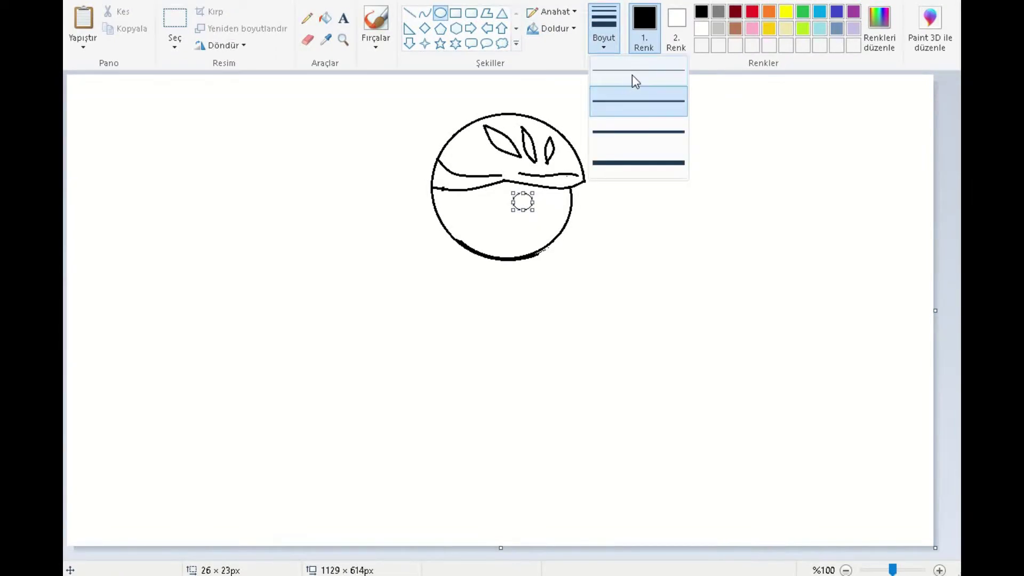
pyautogui.click(627, 94)
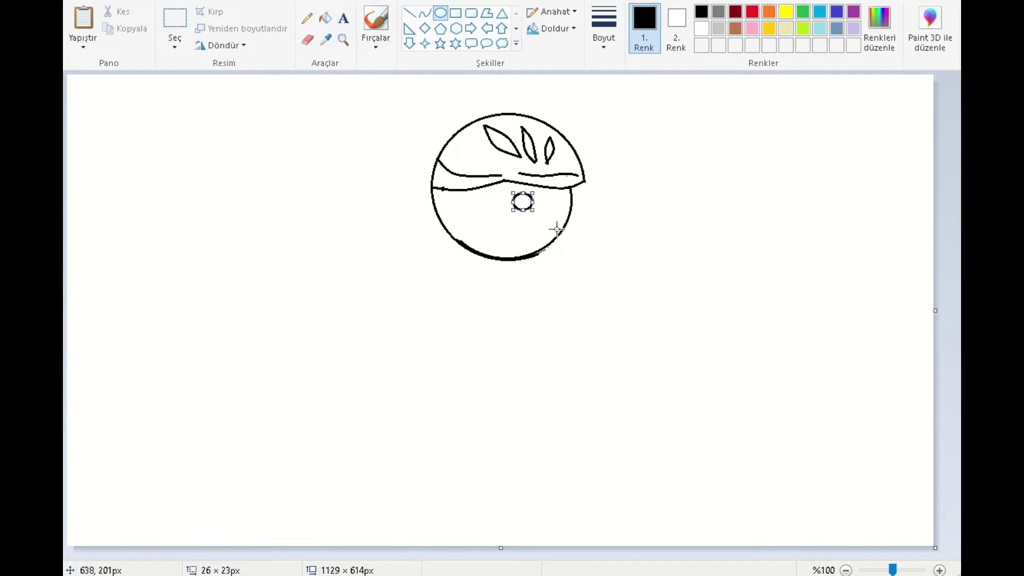
# - Add a highlight ellipse about 9 × 8 px with the thinnest outline inside the eye and fill the surrounding area black
pyautogui.click(343, 39)
pyautogui.click(527, 197)
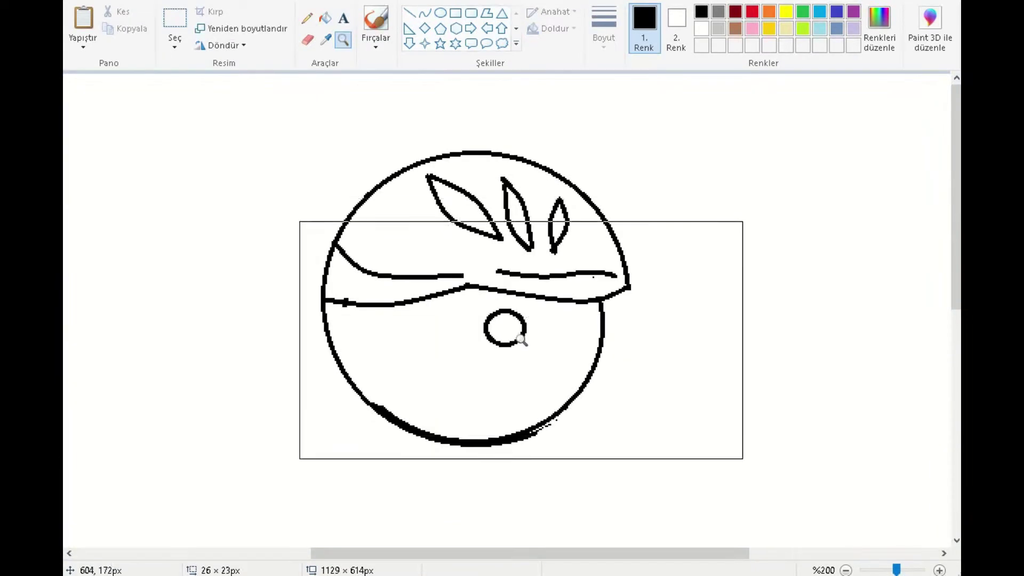
pyautogui.click(520, 336)
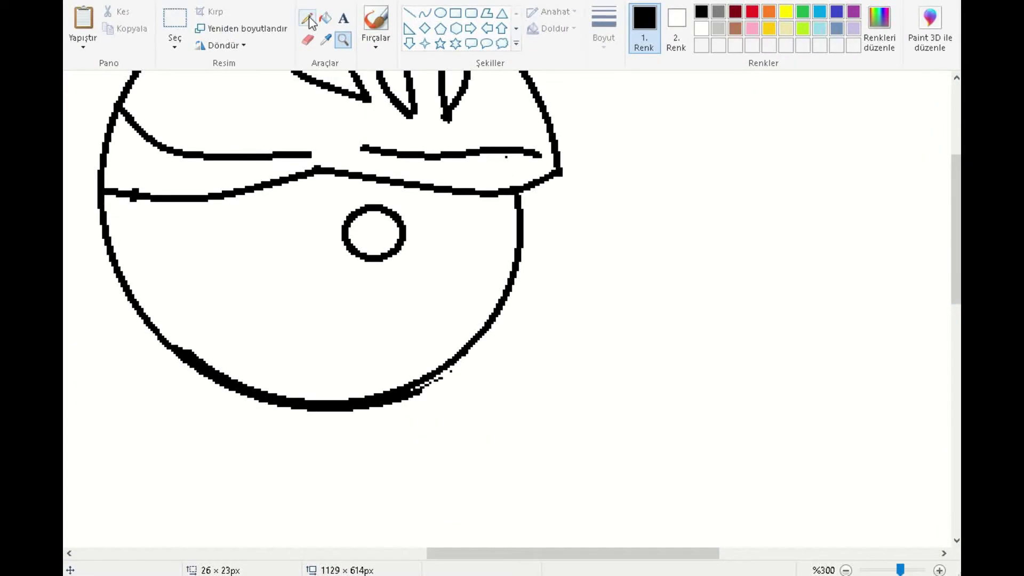
pyautogui.click(441, 15)
pyautogui.click(604, 33)
pyautogui.click(648, 70)
pyautogui.moveTo(364, 224); pyautogui.dragTo(379, 237)
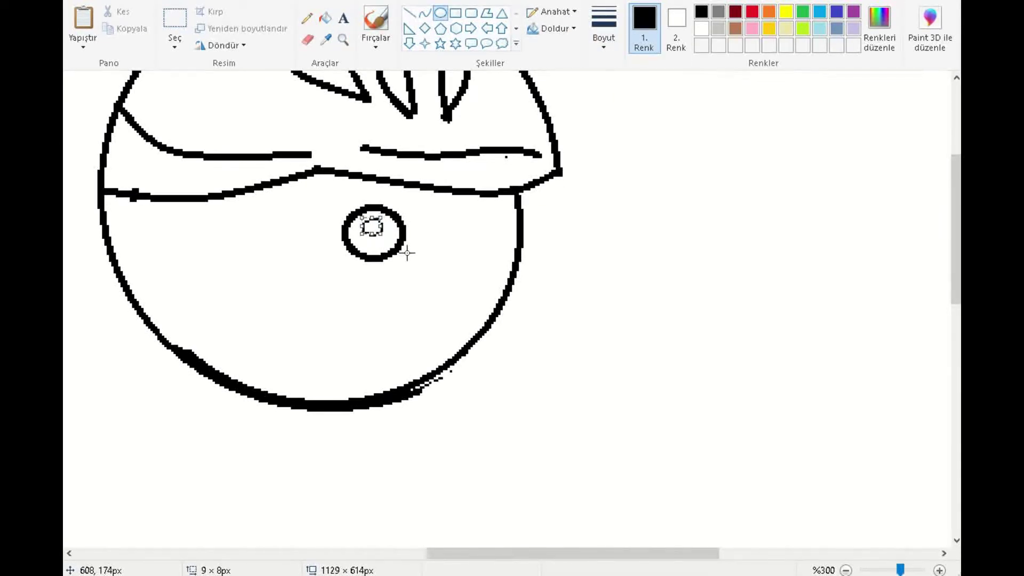
pyautogui.click(424, 236)
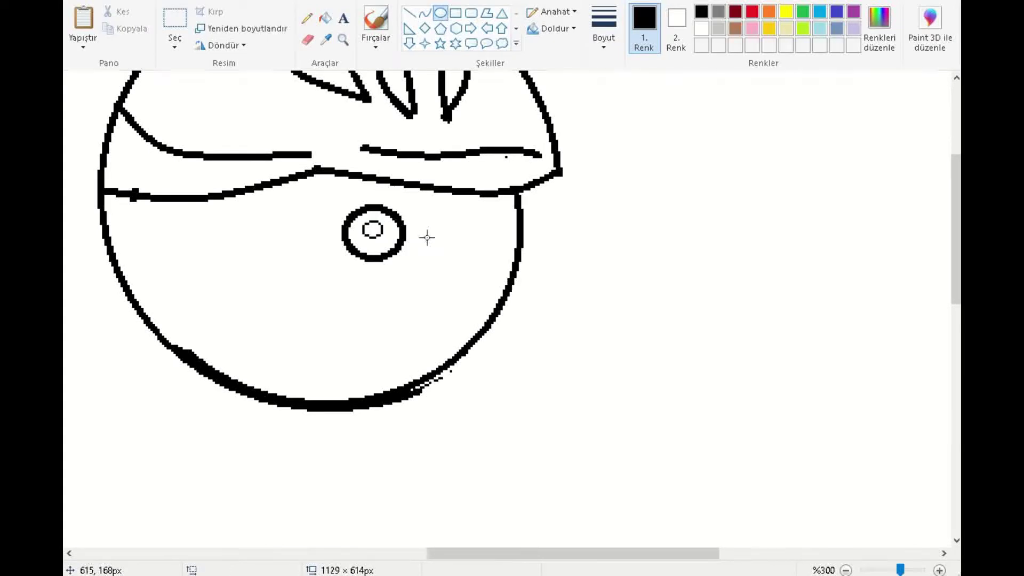
pyautogui.click(324, 18)
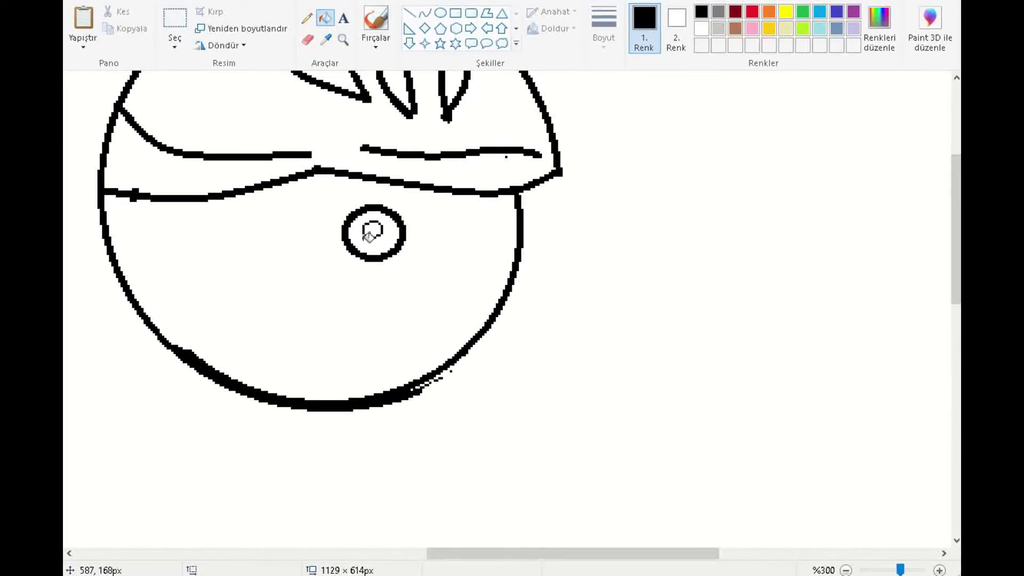
pyautogui.click(395, 241)
pyautogui.click(175, 21)
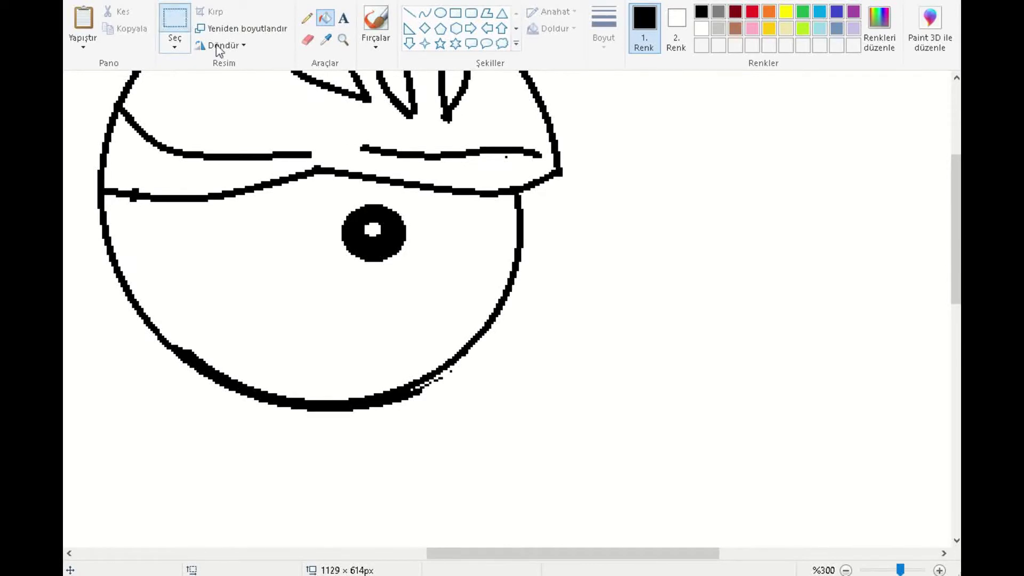
pyautogui.moveTo(327, 196); pyautogui.dragTo(416, 265)
pyautogui.click(417, 258)
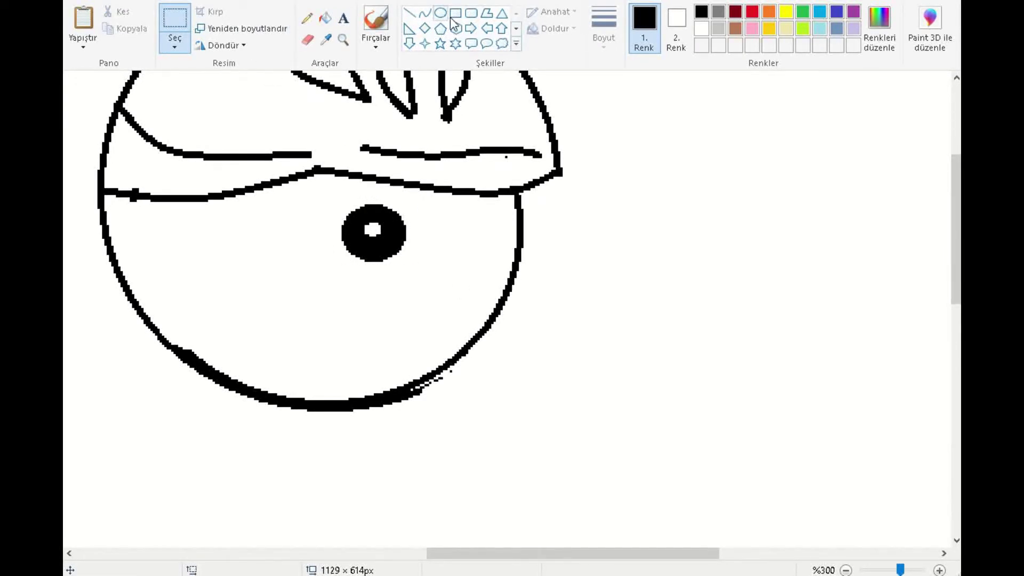
pyautogui.moveTo(440, 211); pyautogui.dragTo(481, 249)
pyautogui.moveTo(568, 275); pyautogui.dragTo(560, 257)
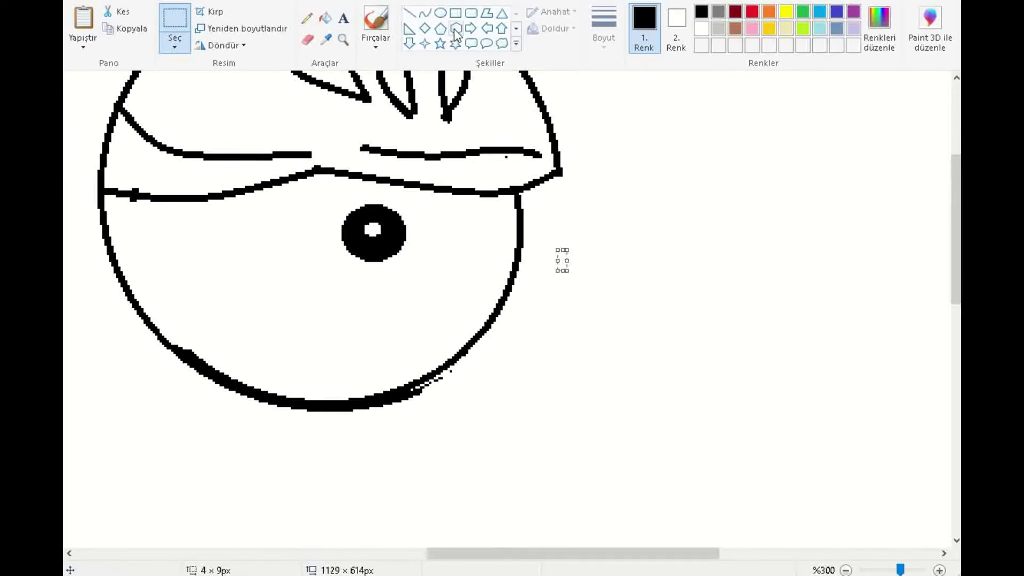
# - Draw a second eye ellipse about 23 × 20 px near the face's front edge and nudge it slightly left
pyautogui.click(442, 15)
pyautogui.moveTo(453, 214); pyautogui.dragTo(503, 258)
pyautogui.press('Left')
pyautogui.press('Left')
pyautogui.press('Left')
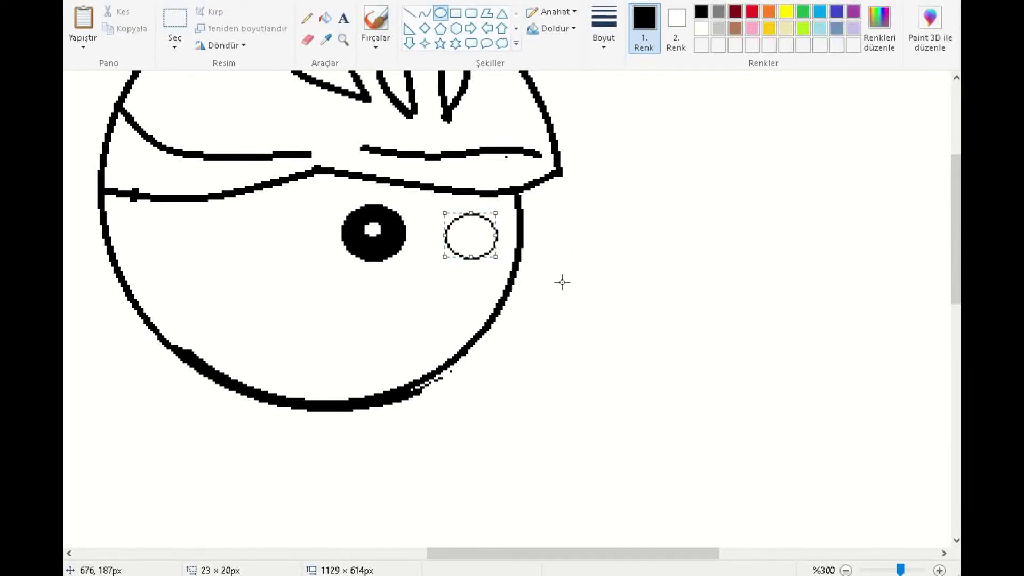
pyautogui.click(566, 282)
# - Place a highlight ellipse about 9 × 7 px inside the second eye and fill the area around it black
pyautogui.moveTo(460, 229); pyautogui.dragTo(476, 240)
pyautogui.press('Up')
pyautogui.press('Up')
pyautogui.press('Left')
pyautogui.press('Left')
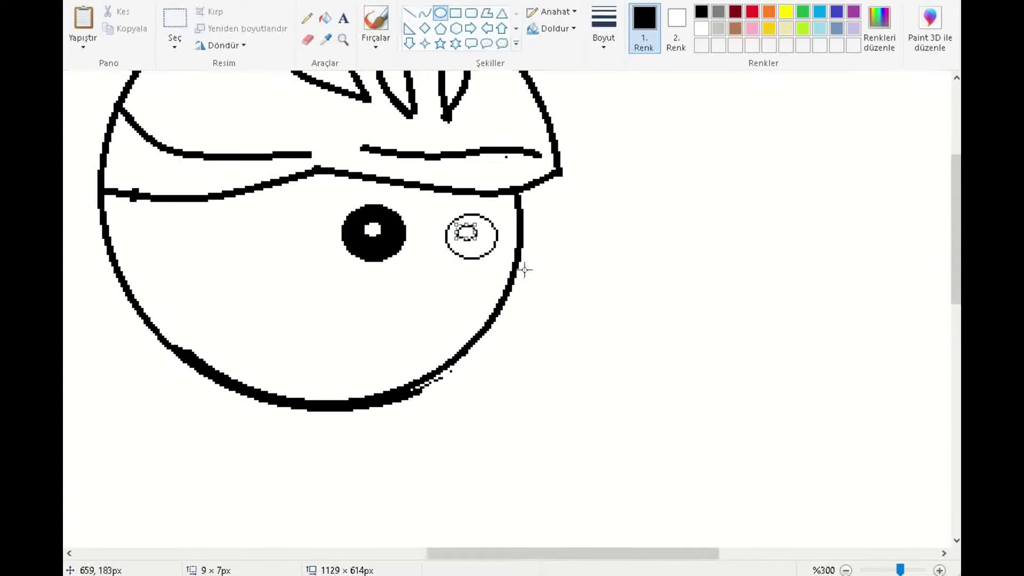
pyautogui.click(325, 18)
pyautogui.click(491, 233)
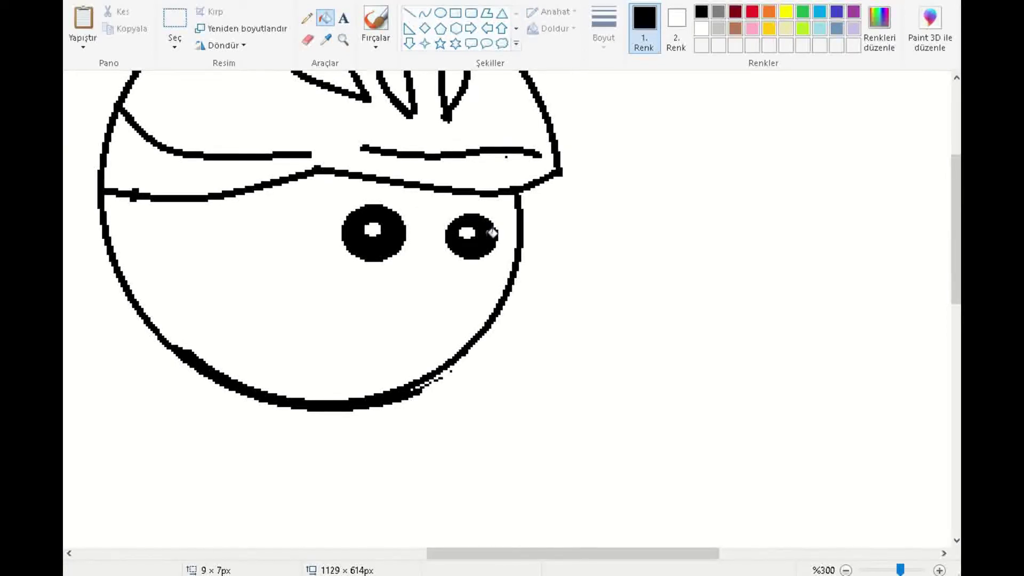
# - Sketch a pointed nose between the eyes and a small smiling mouth below it with the Pencil tool
pyautogui.click(308, 18)
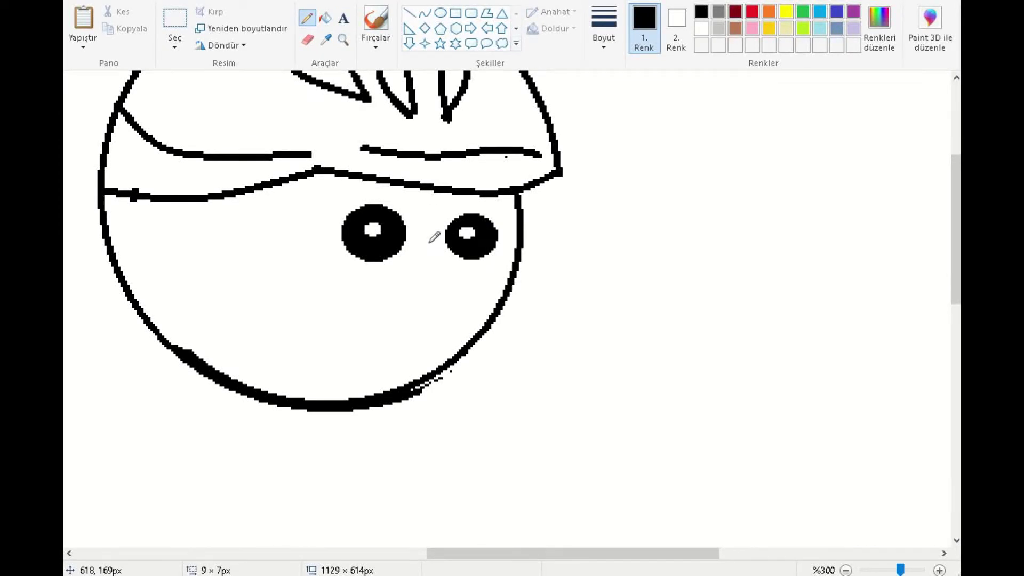
pyautogui.moveTo(423, 253)
pyautogui.mouseDown()
pyautogui.moveTo(444, 290)
pyautogui.moveTo(417, 303)
pyautogui.moveTo(447, 288)
pyautogui.mouseUp()
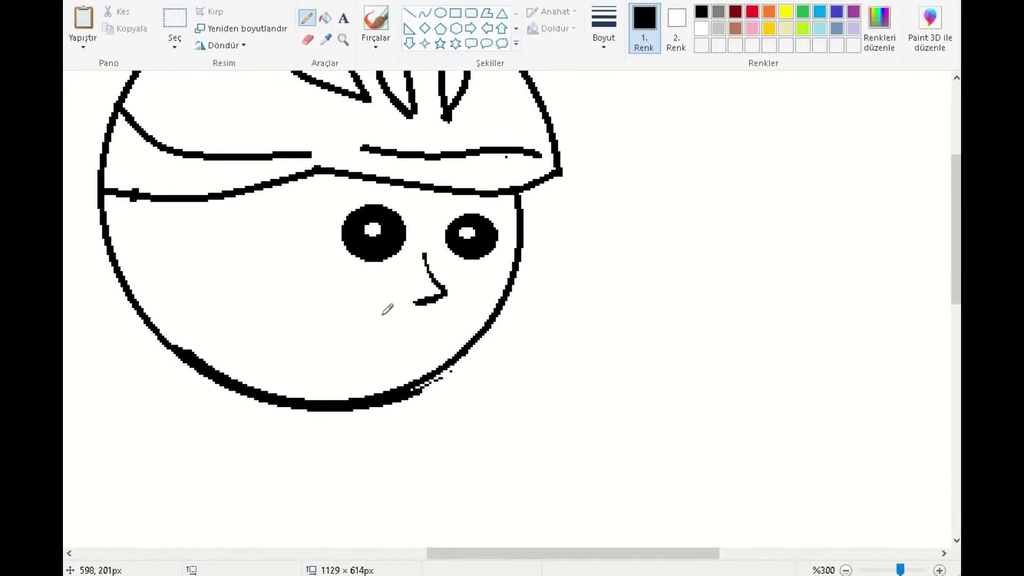
pyautogui.moveTo(380, 324)
pyautogui.mouseDown()
pyautogui.moveTo(429, 331)
pyautogui.moveTo(409, 336)
pyautogui.moveTo(383, 328)
pyautogui.moveTo(382, 317)
pyautogui.moveTo(393, 329)
pyautogui.moveTo(433, 331)
pyautogui.moveTo(391, 331)
pyautogui.mouseUp()
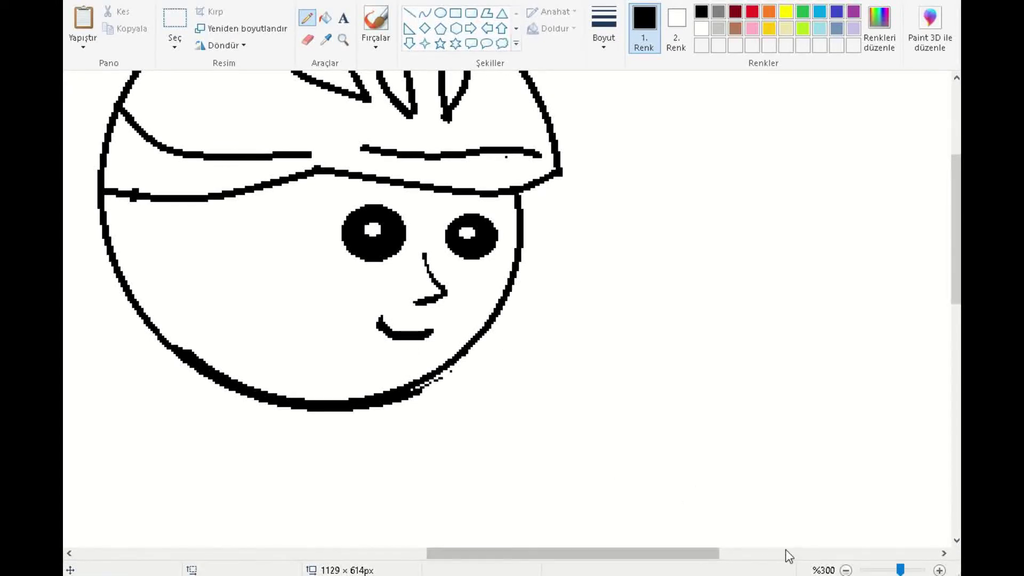
# - Return to 100% zoom and erase the stray specks beside the chin outline
pyautogui.click(846, 570)
pyautogui.click(846, 571)
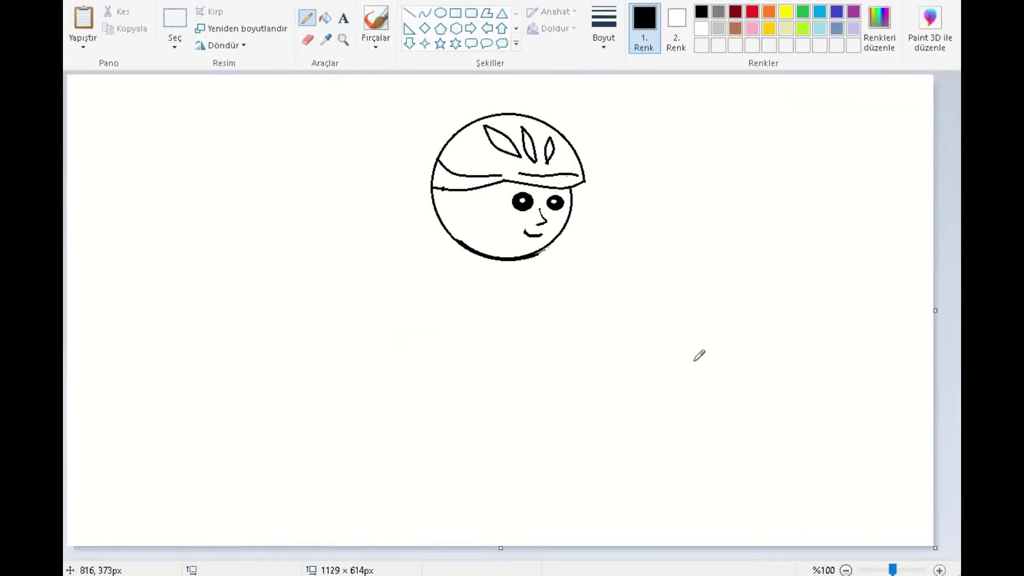
pyautogui.click(308, 40)
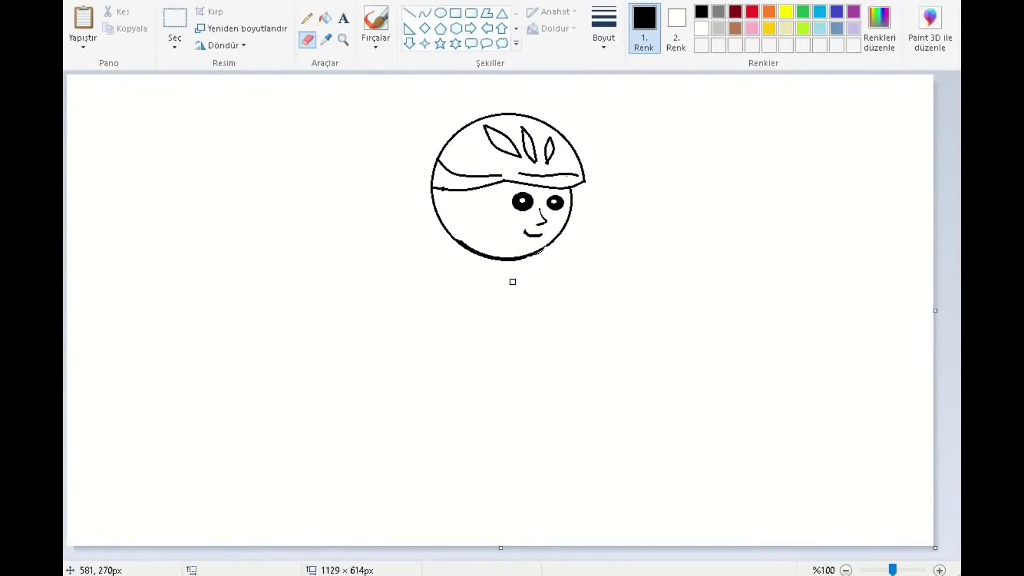
# - Draw a curved helmet strap line about 14 × 81 px from the brim to the jaw, using the second-thinnest line size
pyautogui.click(428, 15)
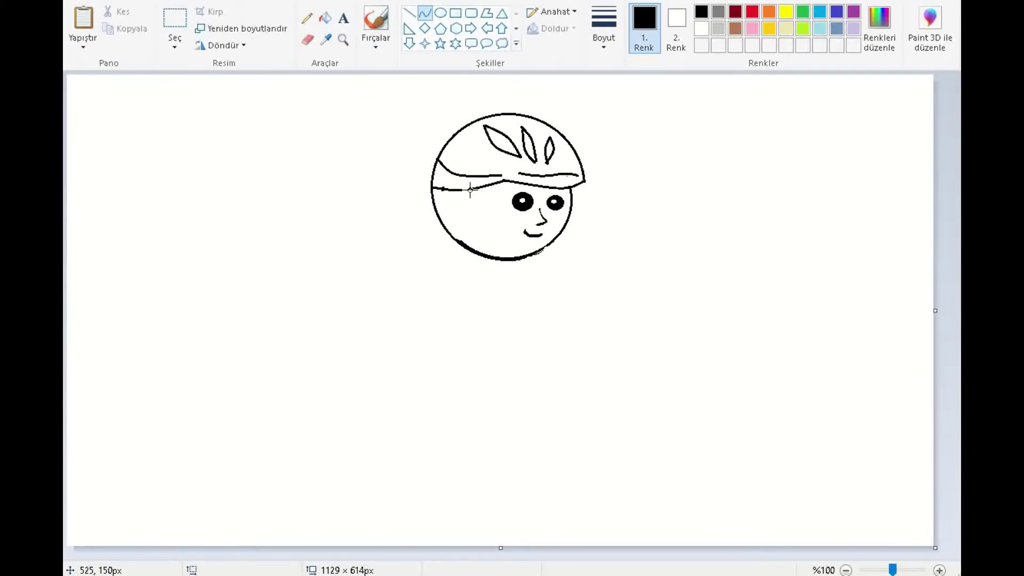
pyautogui.moveTo(468, 190); pyautogui.dragTo(462, 214)
pyautogui.click(603, 30)
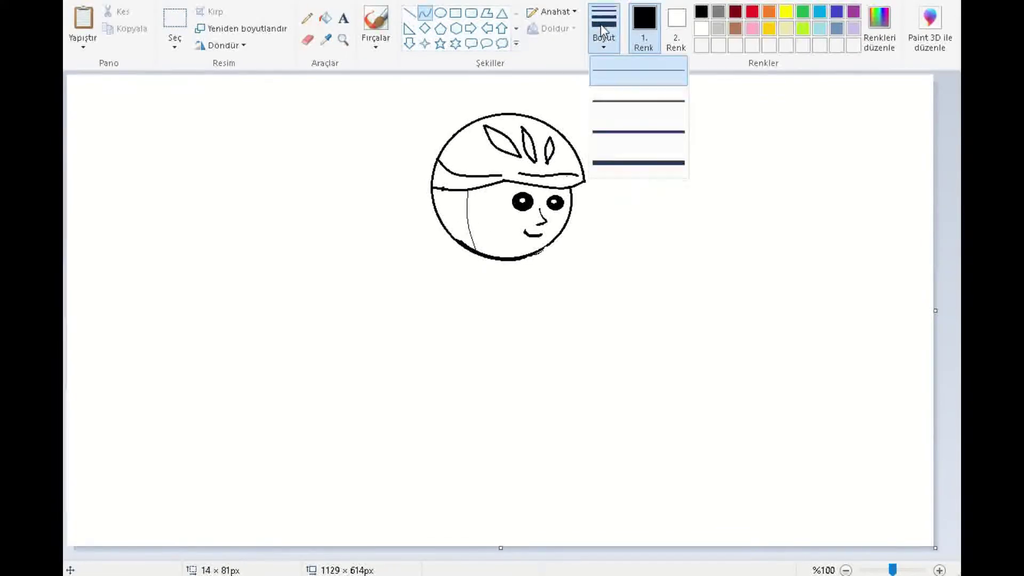
pyautogui.click(624, 101)
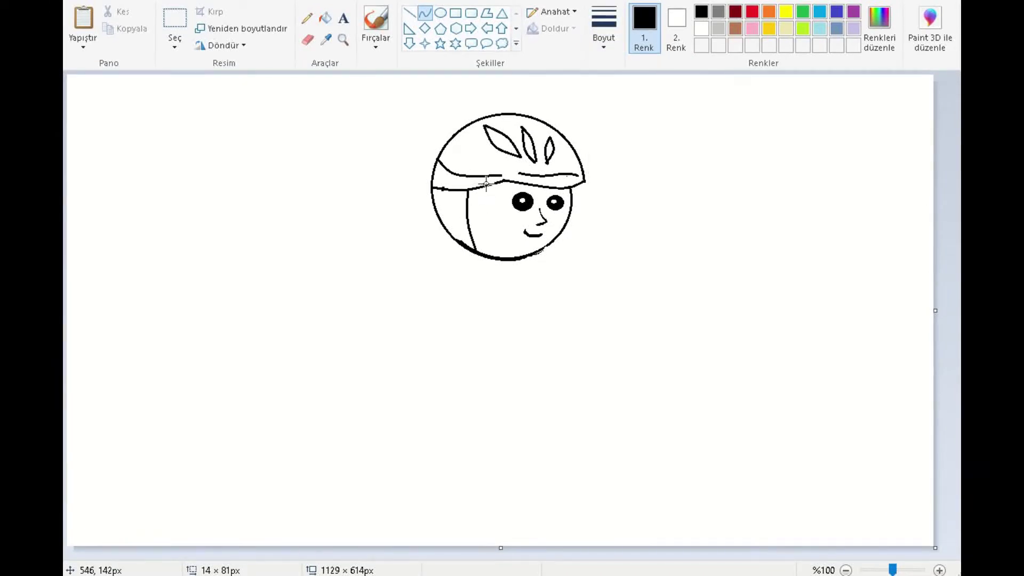
pyautogui.click(475, 240)
pyautogui.click(486, 304)
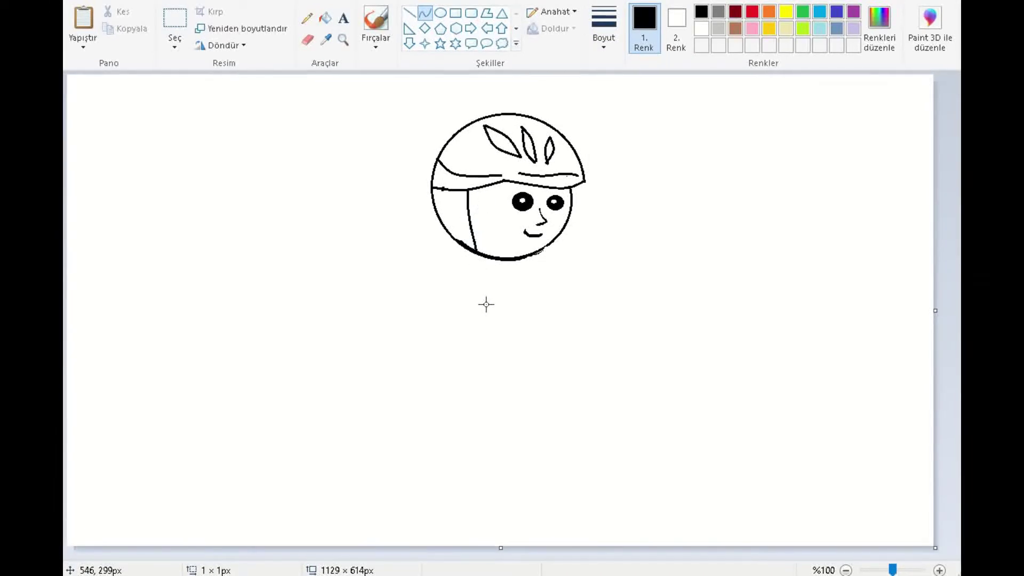
# - Draw a V-shaped strap opening under the brim and a rear strap edge running from the brim down to the jaw
pyautogui.click(457, 213)
pyautogui.hotkey('ctrl', 'z')
pyautogui.moveTo(442, 188)
pyautogui.mouseDown()
pyautogui.moveTo(453, 210)
pyautogui.moveTo(463, 190)
pyautogui.moveTo(457, 215)
pyautogui.mouseUp()
pyautogui.click(466, 295)
pyautogui.moveTo(435, 188); pyautogui.dragTo(452, 226)
pyautogui.click(452, 226)
pyautogui.click(484, 320)
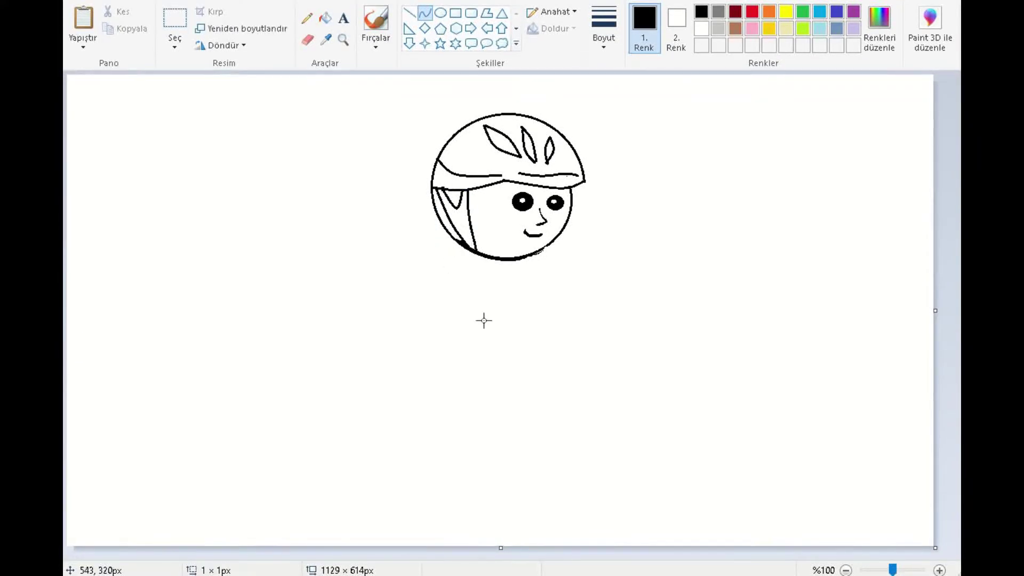
# - Fill the helmet shell, the strap and the leaf-shaped vents with lime
pyautogui.click(326, 17)
pyautogui.click(803, 29)
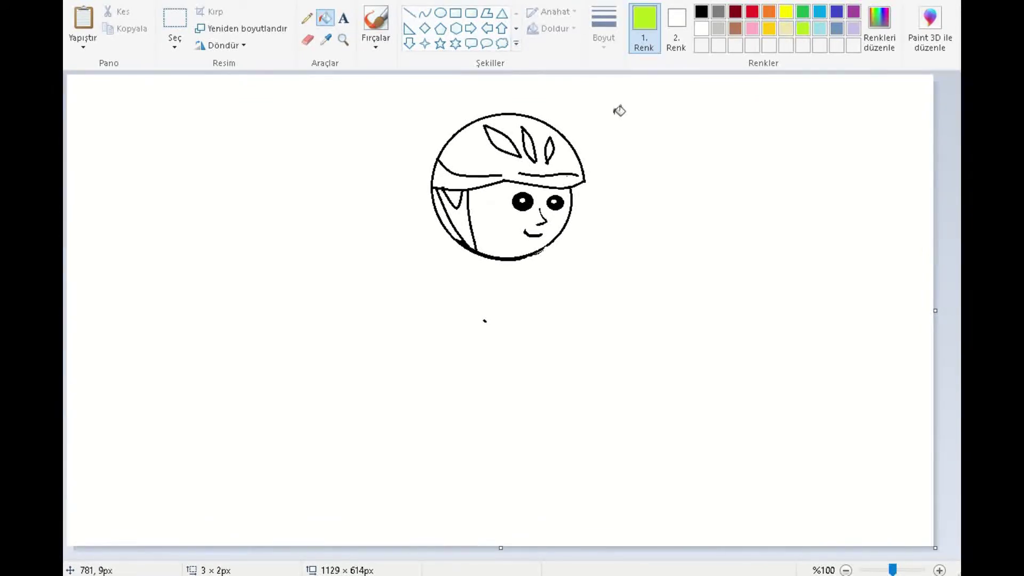
pyautogui.click(467, 183)
pyautogui.click(469, 215)
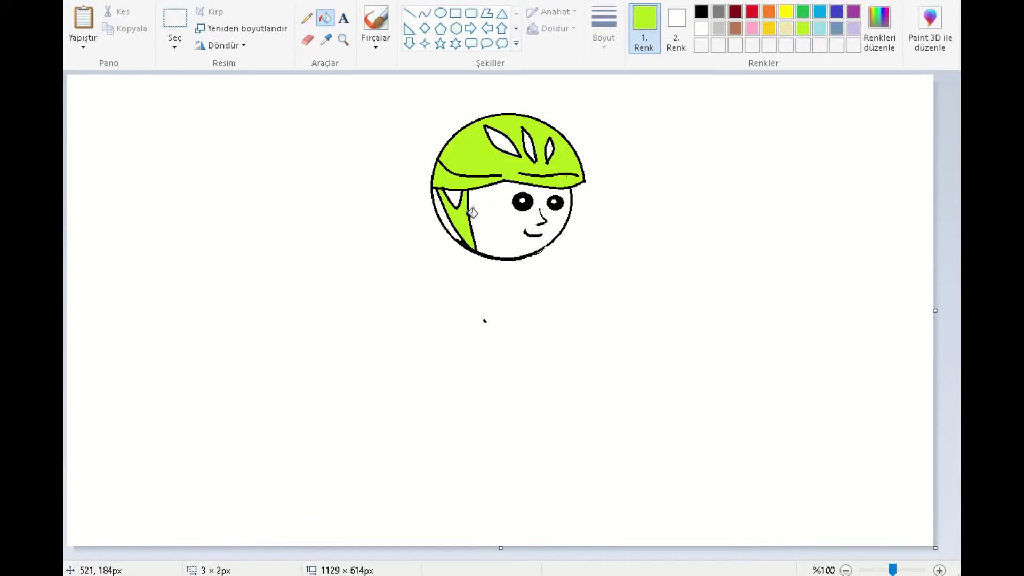
pyautogui.click(508, 139)
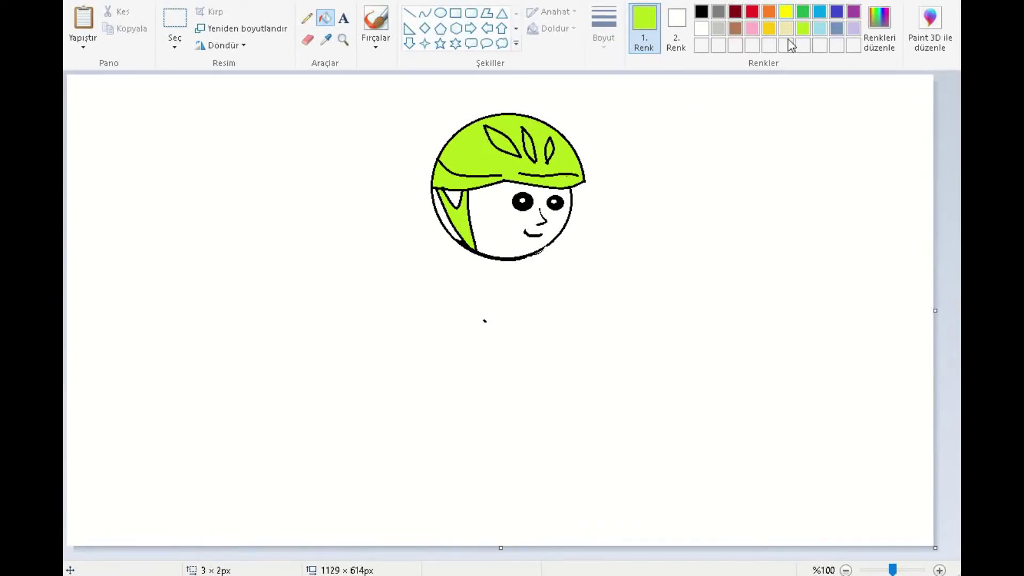
# - Recolour the three leaf-shaped vents and the helmet strap with green
pyautogui.click(804, 15)
pyautogui.click(510, 135)
pyautogui.click(535, 137)
pyautogui.hotkey('ctrl', 'z')
pyautogui.click(535, 144)
pyautogui.click(550, 147)
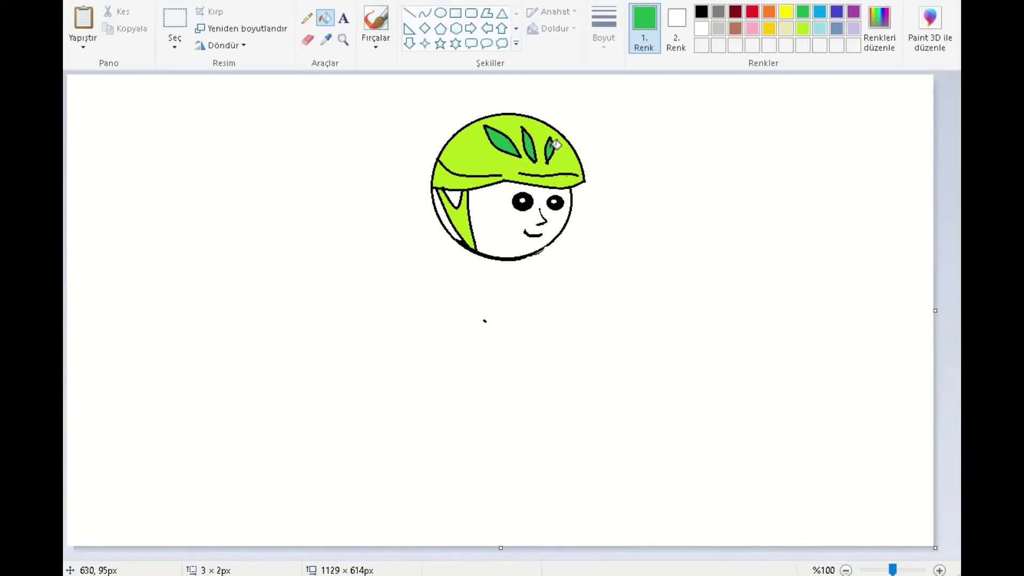
pyautogui.click(467, 213)
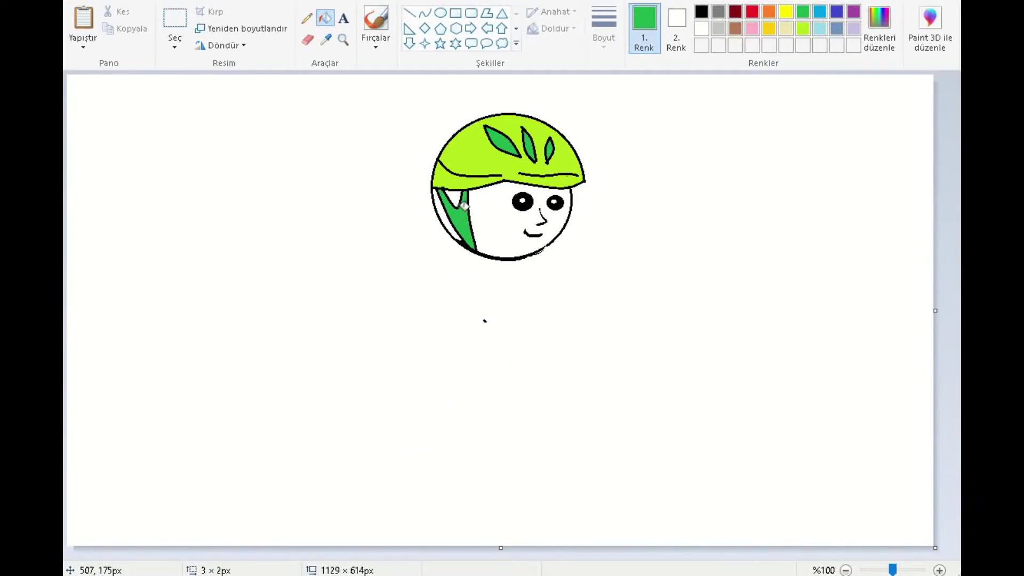
pyautogui.click(307, 17)
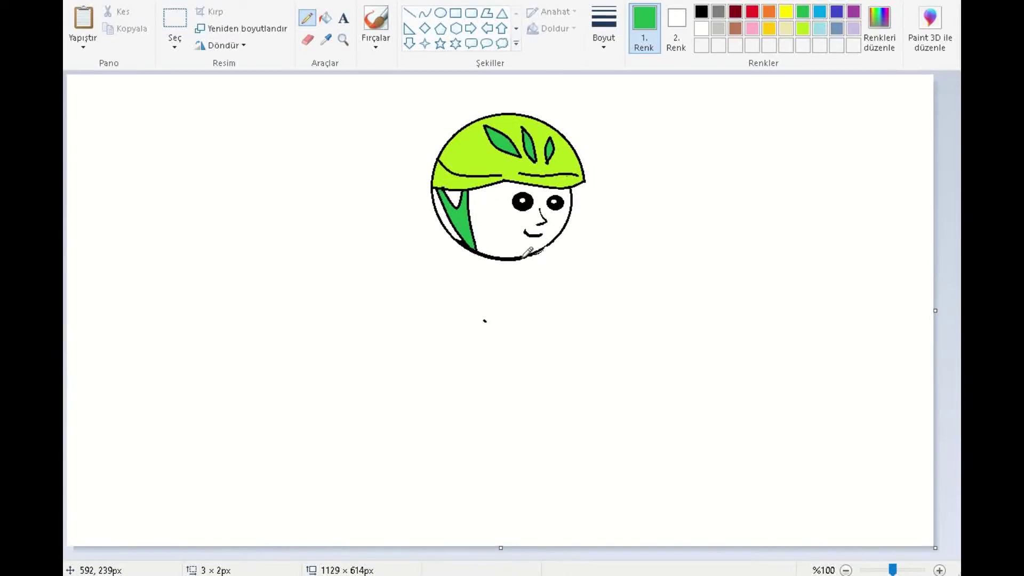
pyautogui.moveTo(567, 302); pyautogui.dragTo(593, 310)
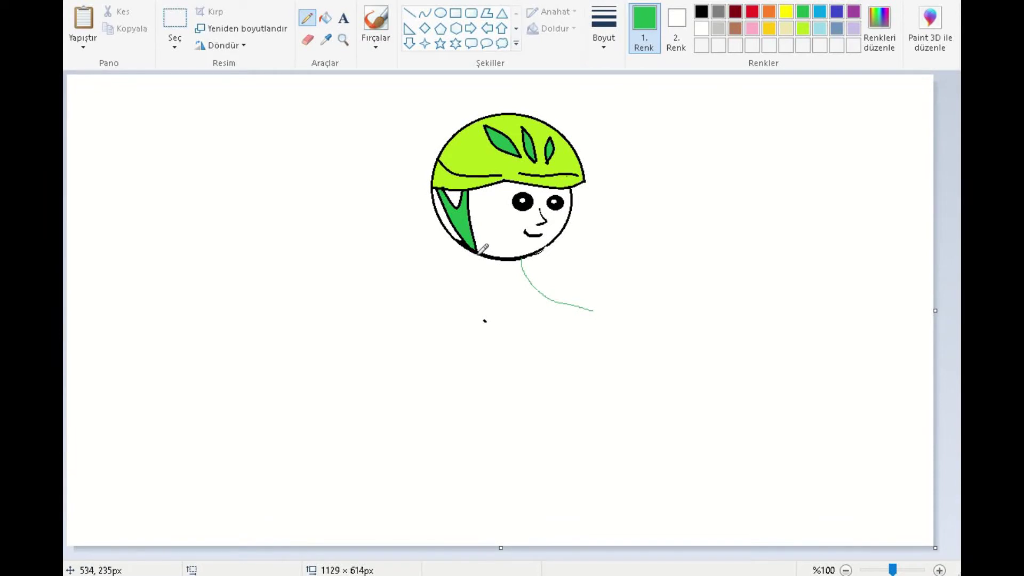
pyautogui.moveTo(425, 308); pyautogui.dragTo(412, 389)
pyautogui.hotkey('ctrl', 'z')
pyautogui.hotkey('ctrl', 'z')
pyautogui.click(602, 40)
pyautogui.click(633, 106)
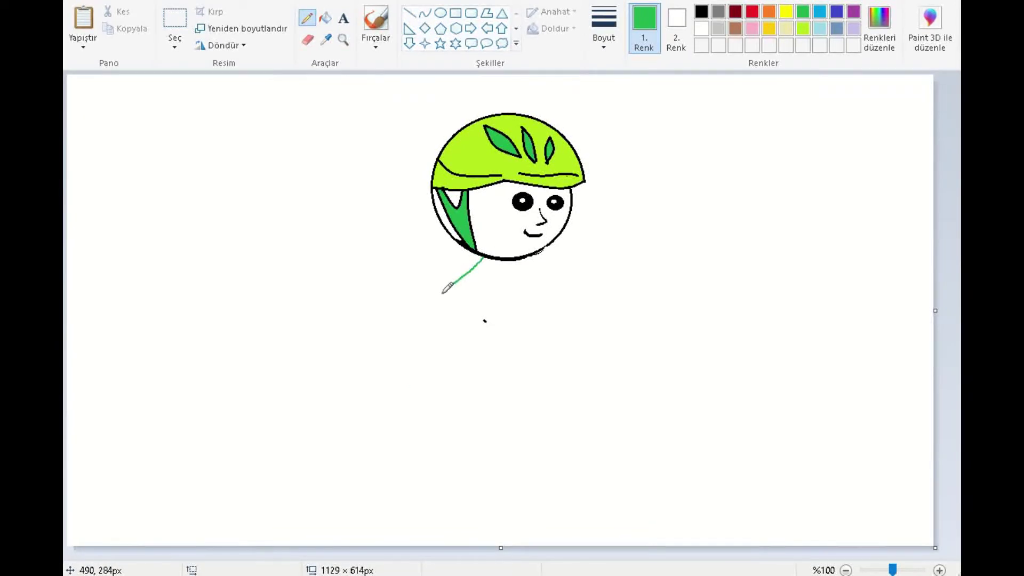
pyautogui.moveTo(424, 330); pyautogui.dragTo(421, 363)
pyautogui.hotkey('ctrl', 'z')
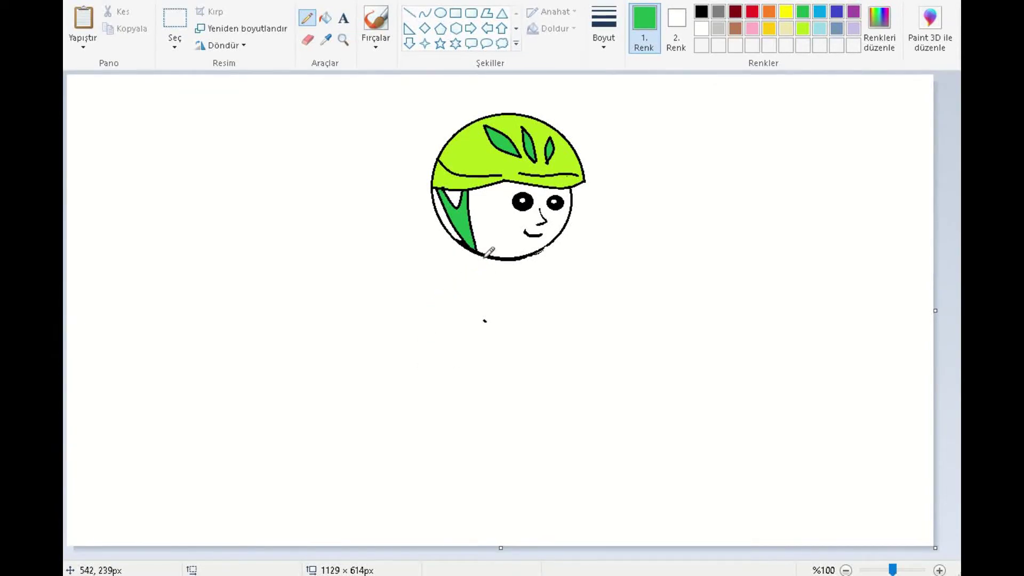
# - Draw a black curve for the figure's back, running from the rear of the jaw down to the waist
pyautogui.click(425, 14)
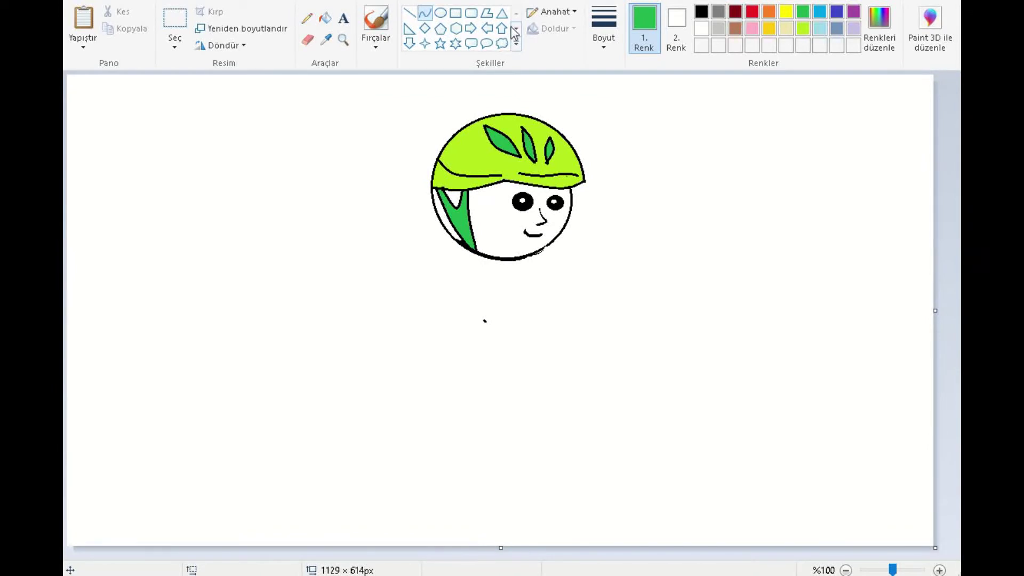
pyautogui.click(702, 12)
pyautogui.moveTo(489, 257); pyautogui.dragTo(443, 380)
pyautogui.moveTo(454, 332); pyautogui.dragTo(456, 295)
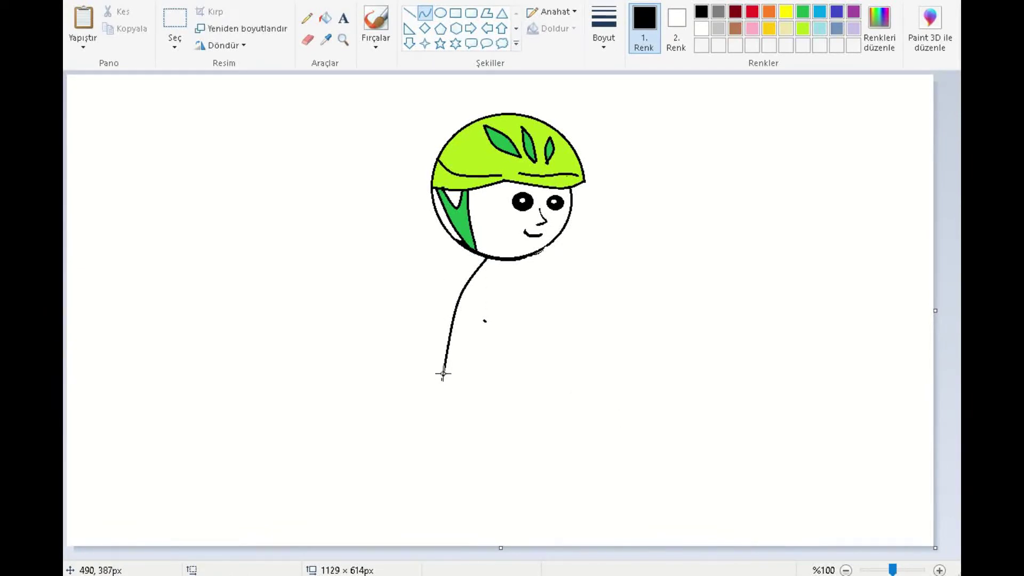
pyautogui.moveTo(487, 376); pyautogui.dragTo(521, 369)
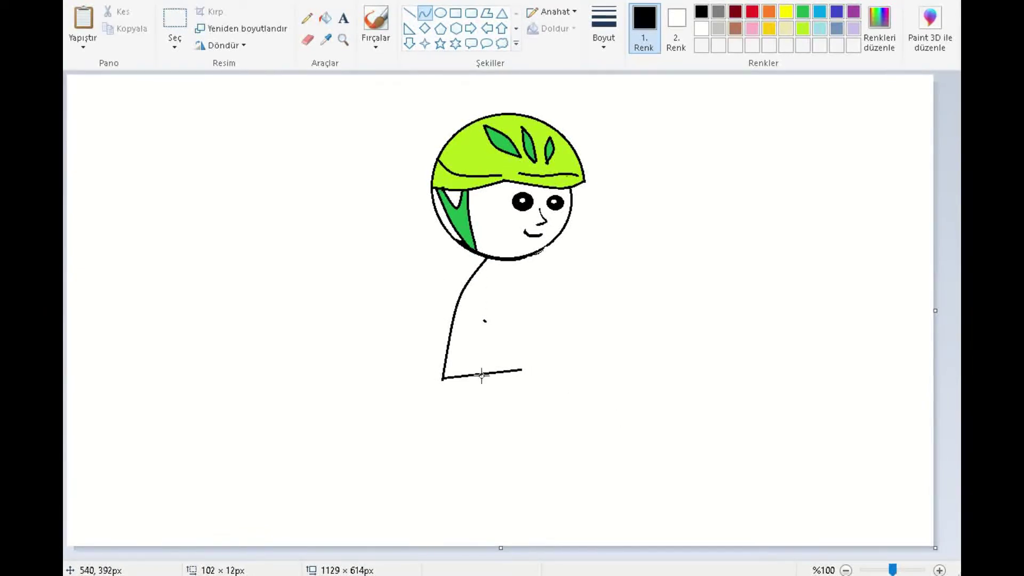
pyautogui.moveTo(482, 366); pyautogui.dragTo(467, 381)
pyautogui.hotkey('ctrl', 'z')
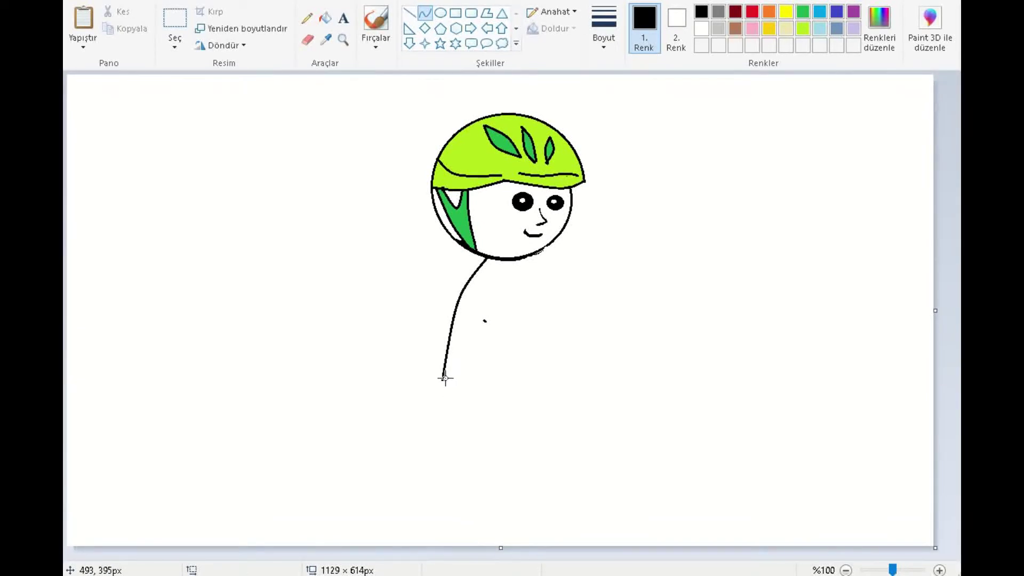
# - Draw the wavy upper edge of the thigh from the waist to the knee and the curved front edge below the knee
pyautogui.moveTo(484, 370); pyautogui.dragTo(557, 358)
pyautogui.click(555, 398)
pyautogui.click(557, 358)
pyautogui.click(577, 411)
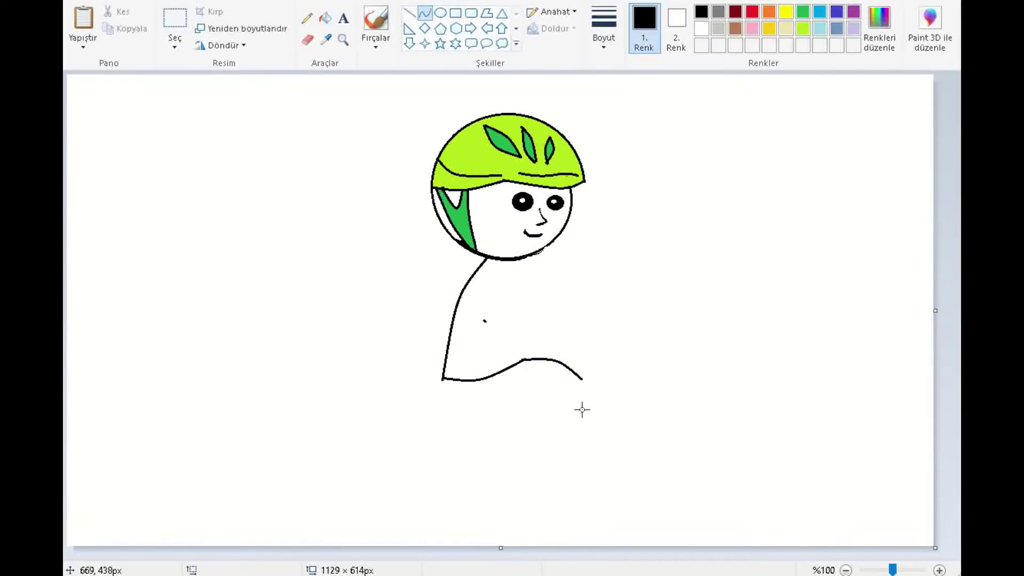
pyautogui.moveTo(584, 379); pyautogui.dragTo(571, 408)
pyautogui.click(572, 409)
pyautogui.click(631, 446)
# - Draw the underside of the thigh, the back of the lower leg and the curved trouser cuff
pyautogui.moveTo(455, 383); pyautogui.dragTo(536, 426)
pyautogui.click(485, 405)
pyautogui.click(516, 403)
pyautogui.click(552, 389)
pyautogui.click(524, 417)
pyautogui.click(524, 443)
pyautogui.hotkey('ctrl', 'z')
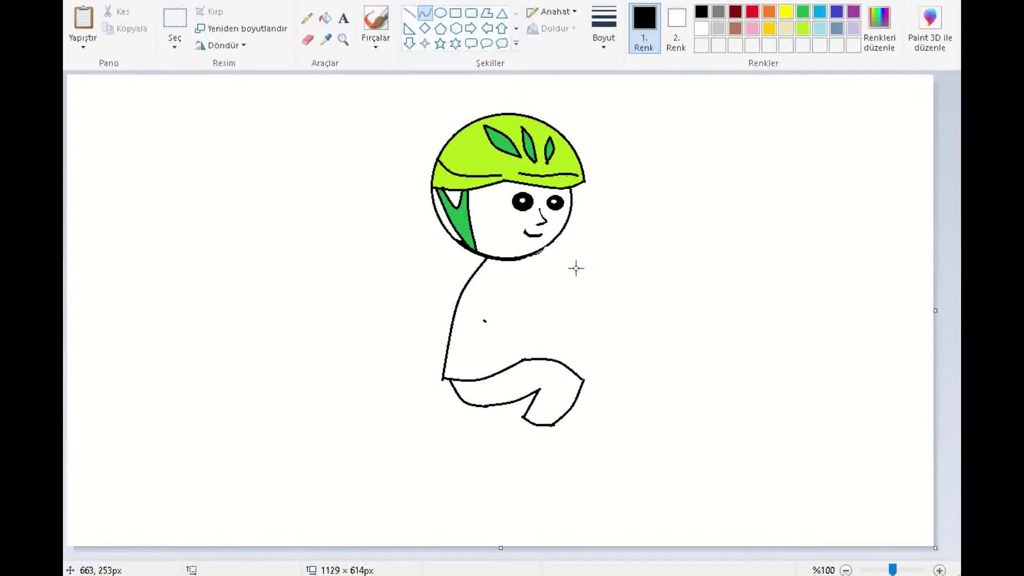
# - Draw the far arm as two parallel curves reaching forward from the chin, the lower one about 114 × 68 px
pyautogui.moveTo(536, 251); pyautogui.dragTo(559, 291)
pyautogui.moveTo(618, 338); pyautogui.dragTo(545, 290)
pyautogui.hotkey('ctrl', 'z')
pyautogui.moveTo(524, 260); pyautogui.dragTo(549, 302)
pyautogui.click(549, 302)
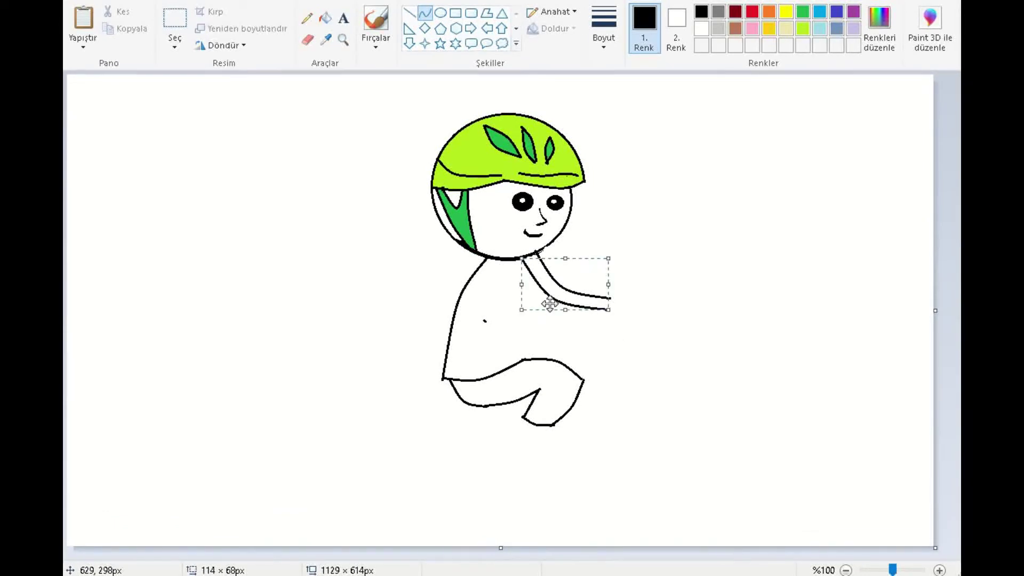
pyautogui.click(572, 349)
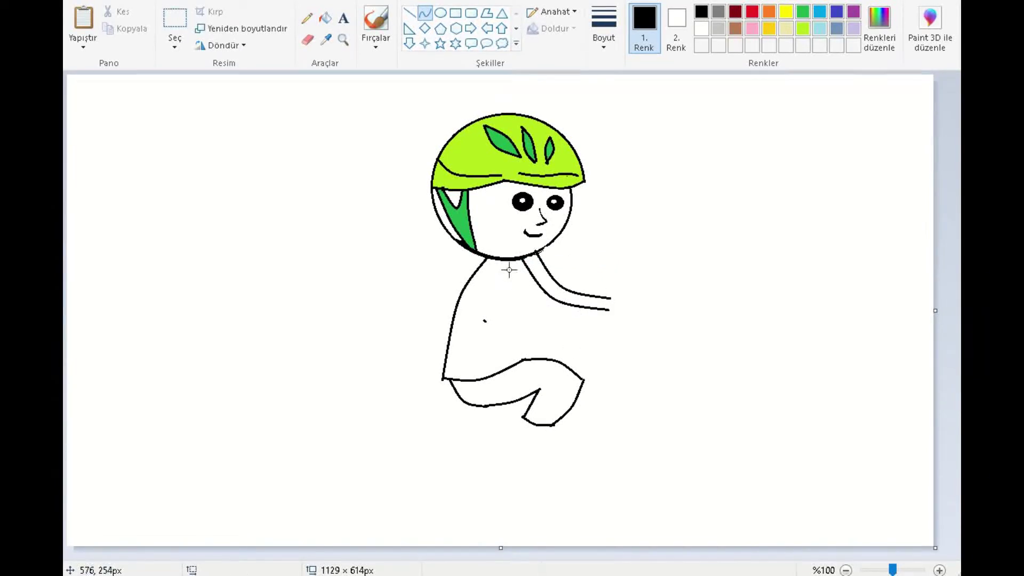
# - Draw the near arm's lower edge as a curve below the far arm and close its sleeve at the wrist
pyautogui.moveTo(512, 275); pyautogui.dragTo(599, 331)
pyautogui.click(600, 343)
pyautogui.click(598, 331)
pyautogui.click(646, 349)
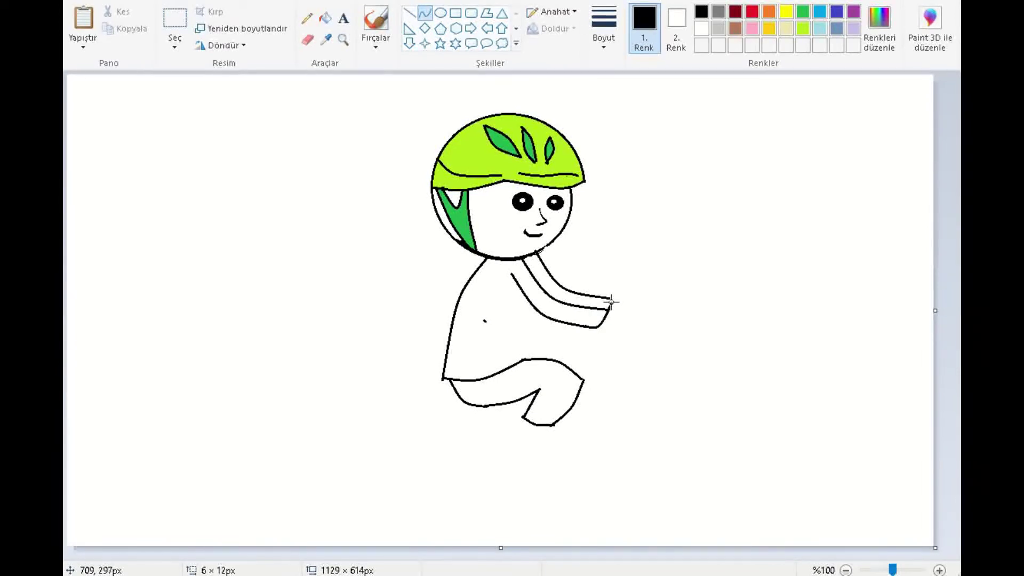
# - Round off the far sleeve's end and draw the bulging belly curve from the near arm down to the thigh
pyautogui.moveTo(612, 302); pyautogui.dragTo(616, 304)
pyautogui.click(617, 304)
pyautogui.click(618, 352)
pyautogui.moveTo(538, 310); pyautogui.dragTo(546, 344)
pyautogui.click(546, 342)
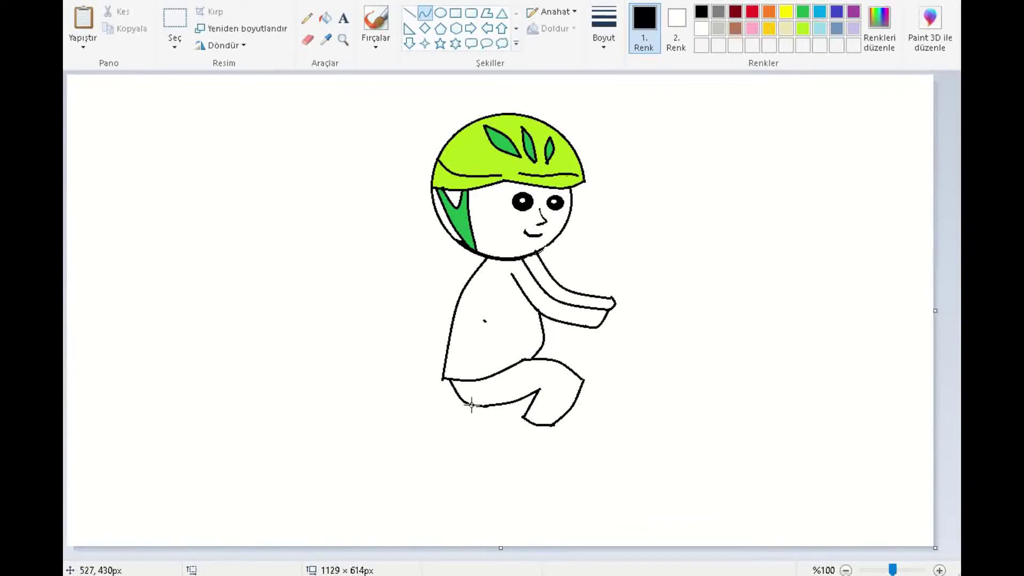
# - Draw a rounded saddle shape under the thigh, reaching from behind the hip to the trouser cuff
pyautogui.moveTo(464, 401)
pyautogui.mouseDown()
pyautogui.moveTo(447, 417)
pyautogui.moveTo(446, 404)
pyautogui.moveTo(479, 421)
pyautogui.moveTo(526, 417)
pyautogui.moveTo(481, 425)
pyautogui.moveTo(509, 430)
pyautogui.mouseUp()
pyautogui.click(450, 423)
pyautogui.click(553, 480)
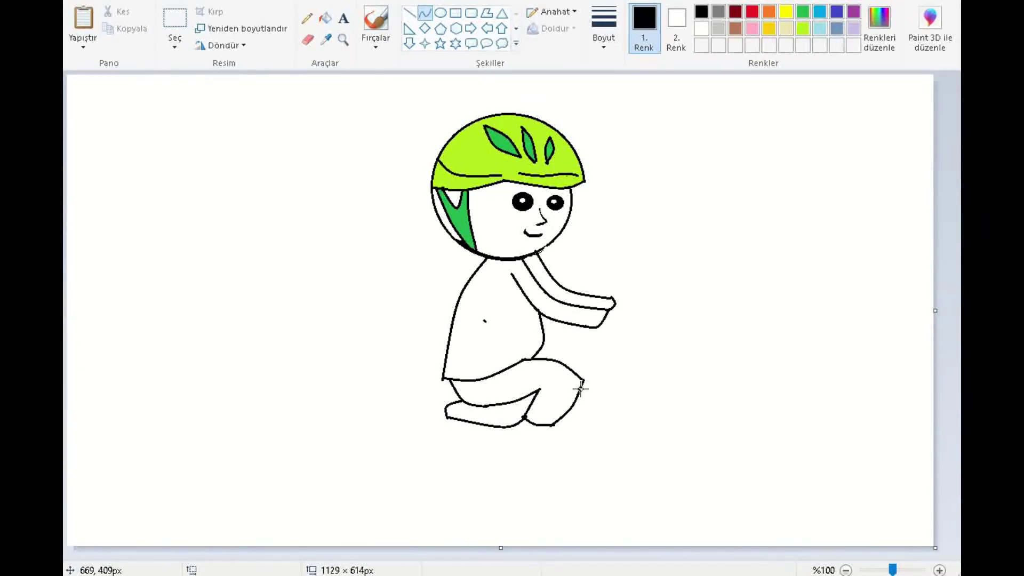
pyautogui.moveTo(579, 392); pyautogui.dragTo(648, 392)
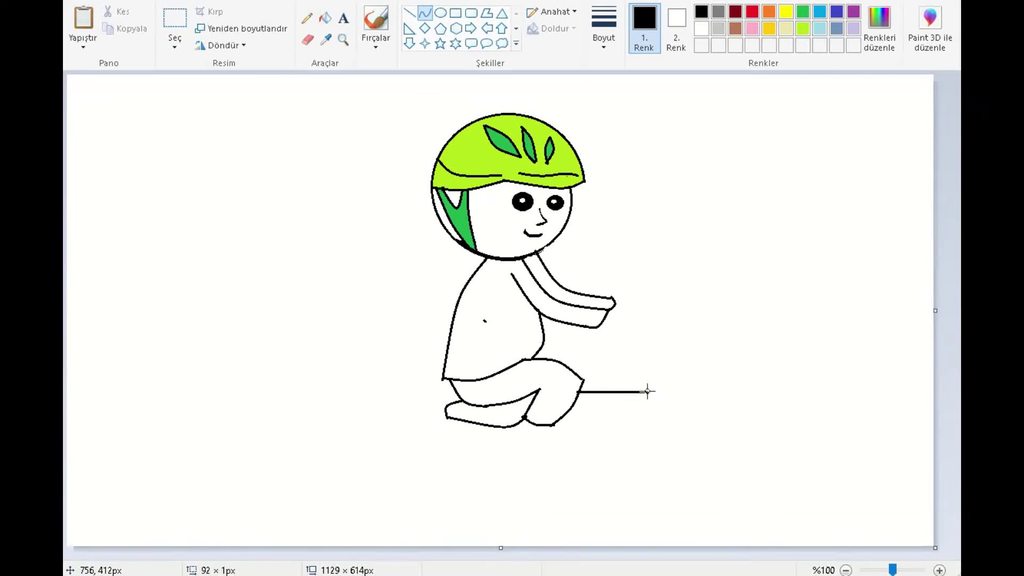
pyautogui.moveTo(627, 416); pyautogui.dragTo(625, 395)
pyautogui.click(602, 435)
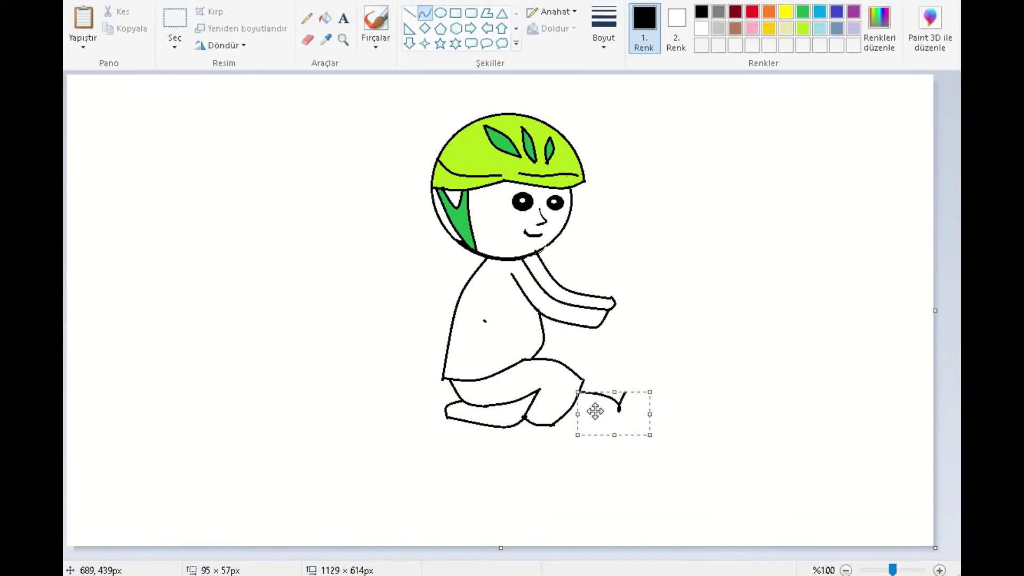
pyautogui.hotkey('ctrl', 'z')
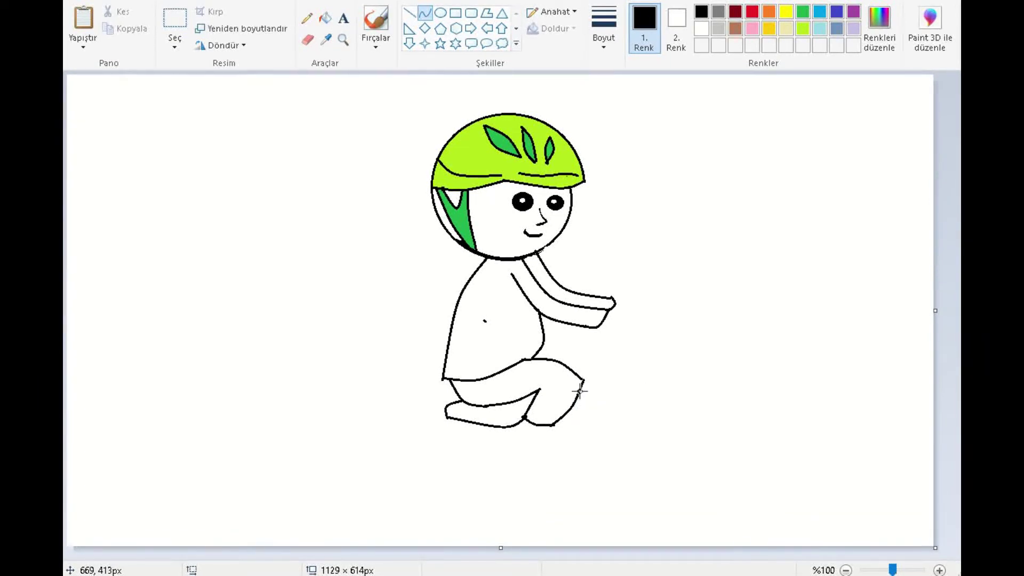
pyautogui.moveTo(579, 393); pyautogui.dragTo(608, 385)
pyautogui.hotkey('ctrl', 'z')
# - Draw a short horizontal straight line forward from the knee as the upper edge of the bicycle frame
pyautogui.click(409, 14)
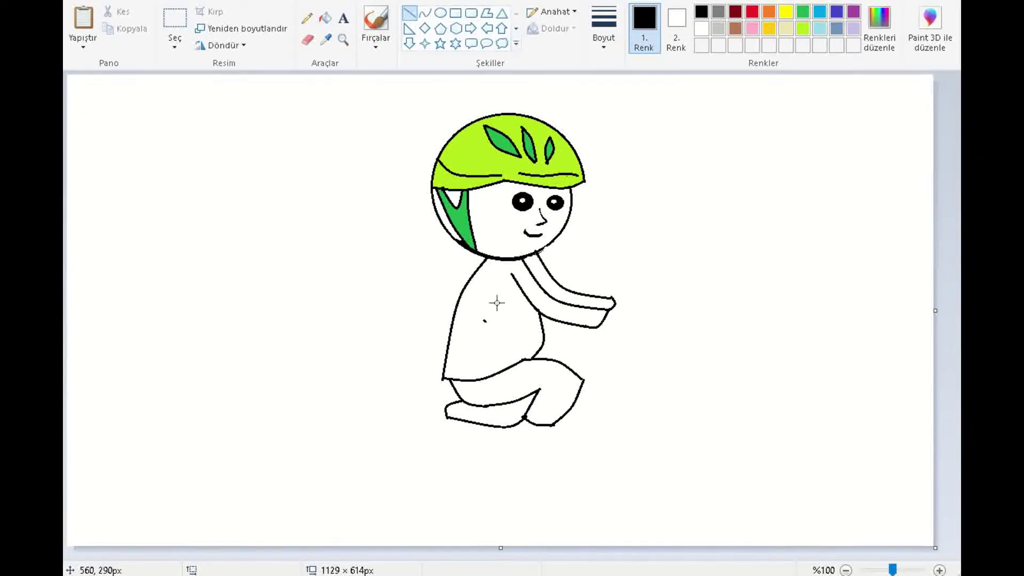
pyautogui.click(579, 391)
pyautogui.moveTo(579, 391); pyautogui.dragTo(619, 391)
pyautogui.click(634, 419)
# - Draw both hands freehand at the sleeve ends and a slanted handlebar grip beneath them with the Pencil
pyautogui.click(307, 19)
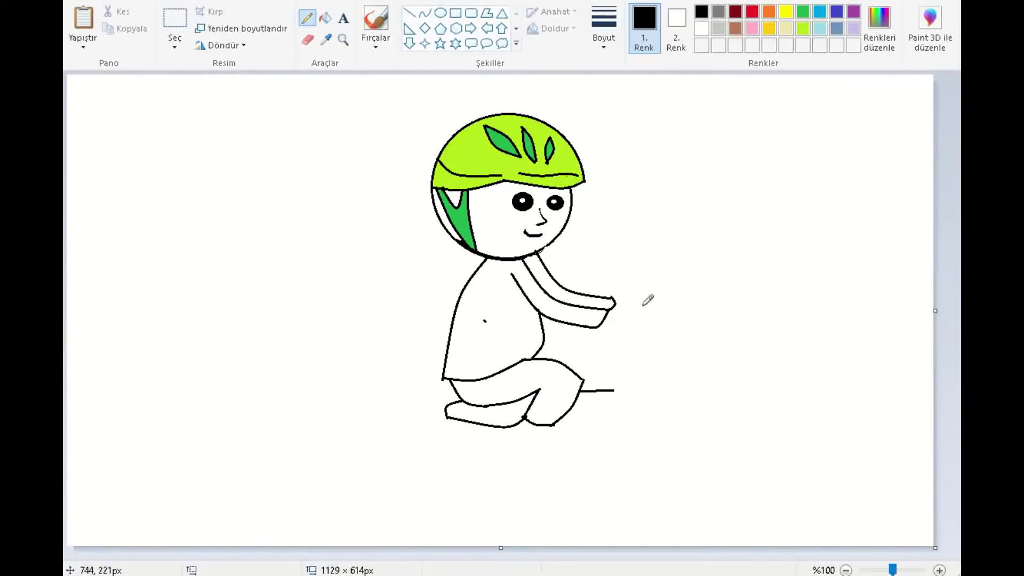
pyautogui.moveTo(617, 302); pyautogui.dragTo(628, 305)
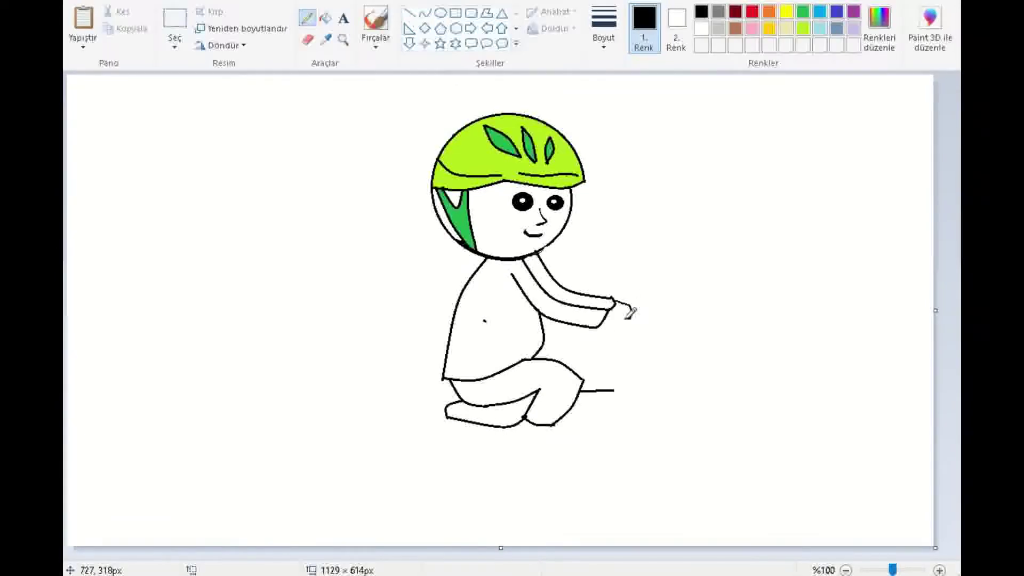
pyautogui.moveTo(629, 319); pyautogui.dragTo(619, 315)
pyautogui.moveTo(604, 321); pyautogui.dragTo(629, 330)
pyautogui.moveTo(611, 315); pyautogui.dragTo(593, 348)
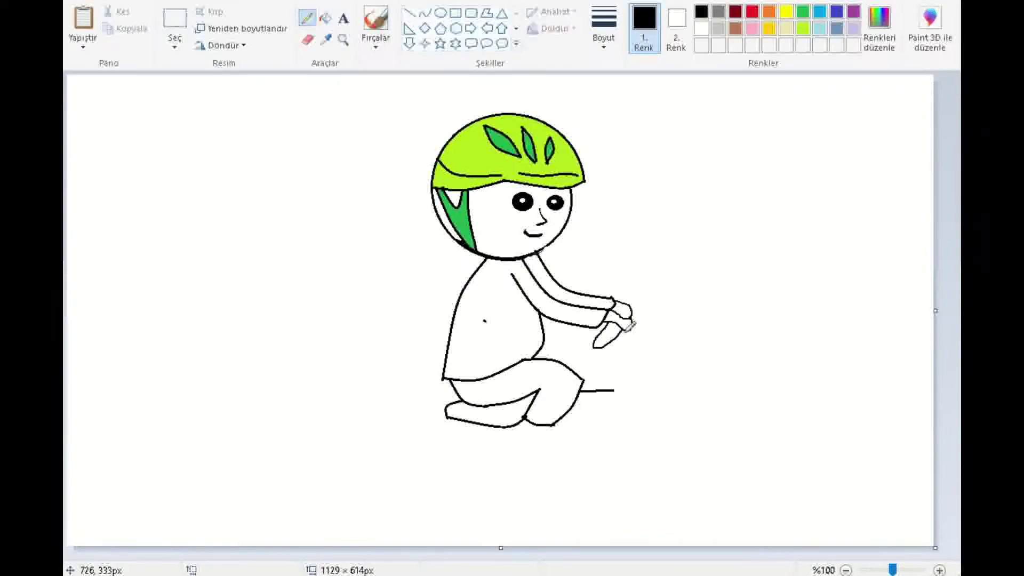
# - Draw the bicycle fork as two curves descending from the handlebar, joined by a rounded tip about 20 × 16 px
pyautogui.click(425, 13)
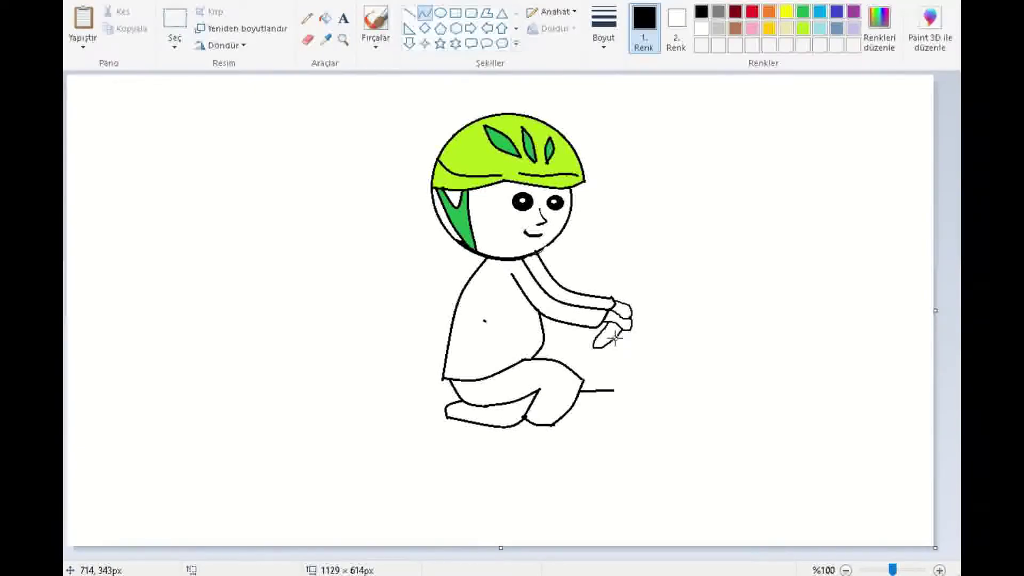
pyautogui.moveTo(615, 348); pyautogui.dragTo(615, 394)
pyautogui.click(651, 322)
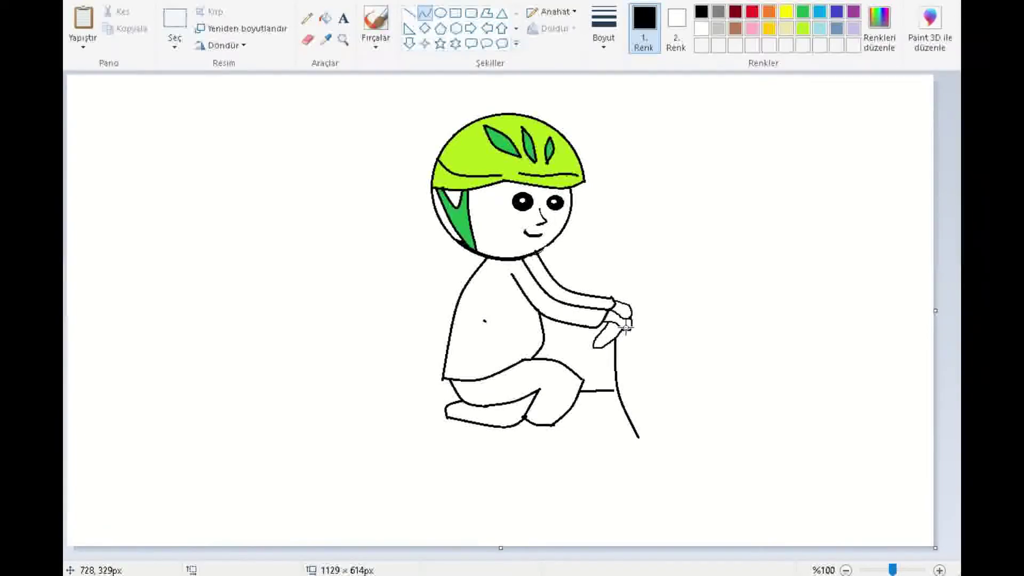
pyautogui.moveTo(625, 327); pyautogui.dragTo(633, 389)
pyautogui.click(646, 405)
pyautogui.moveTo(638, 439)
pyautogui.mouseDown()
pyautogui.moveTo(651, 433)
pyautogui.moveTo(647, 443)
pyautogui.mouseUp()
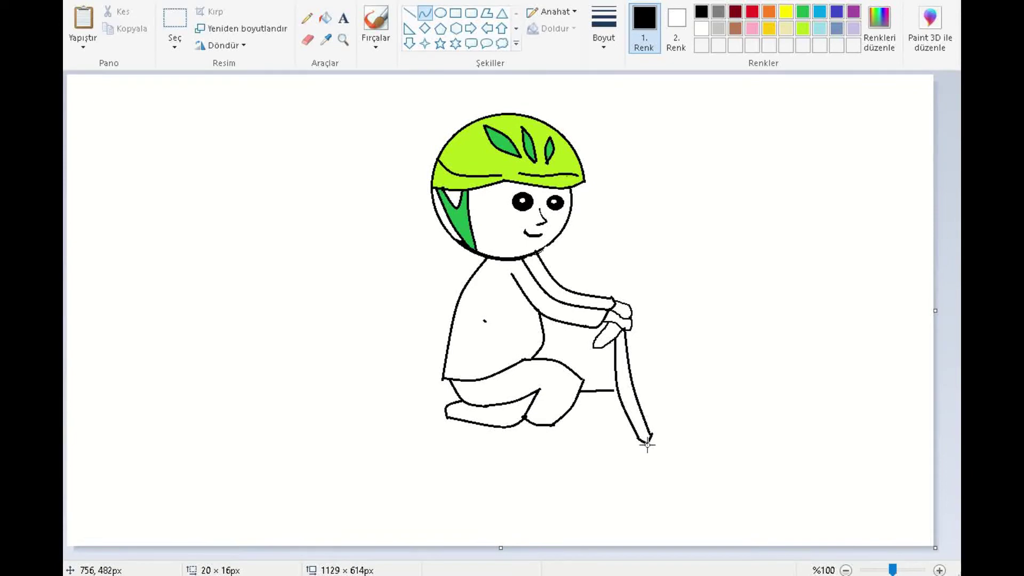
pyautogui.click(684, 471)
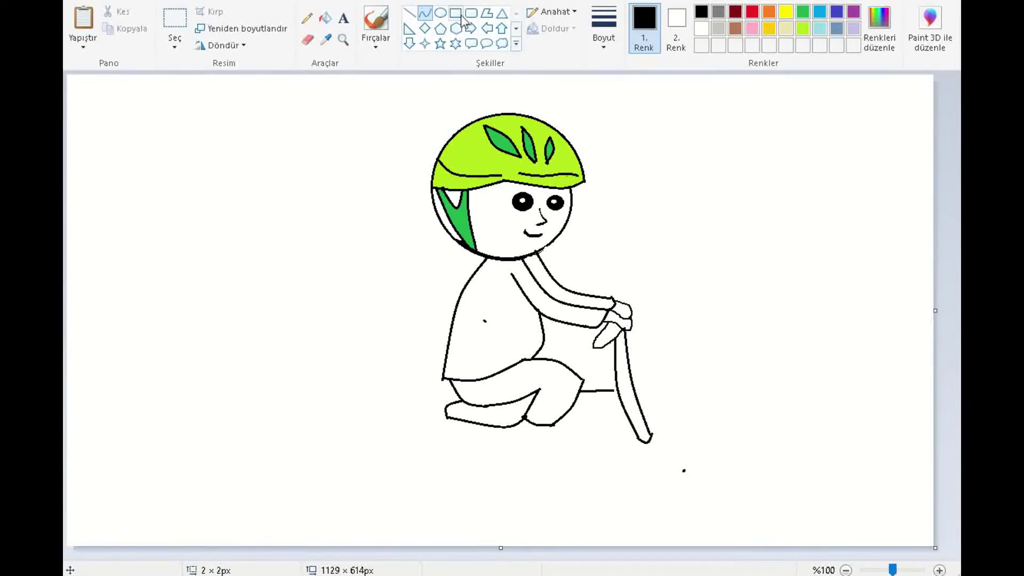
# - Draw a front wheel circle about 138 × 135 px and position it around the lower end of the fork
pyautogui.click(442, 13)
pyautogui.moveTo(671, 408); pyautogui.dragTo(777, 513)
pyautogui.moveTo(727, 469); pyautogui.dragTo(647, 459)
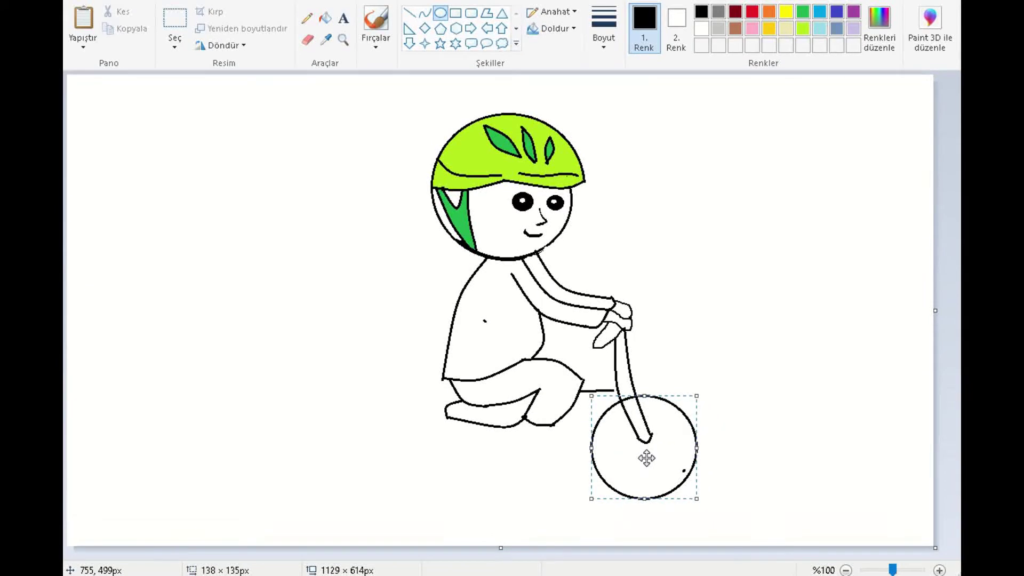
pyautogui.click(719, 431)
# - Add an inner rim circle and a hub circle about 45 × 42 px, and erase the hub outline crossing the fork
pyautogui.moveTo(617, 417)
pyautogui.mouseDown()
pyautogui.moveTo(691, 491)
pyautogui.moveTo(666, 461)
pyautogui.mouseUp()
pyautogui.click(706, 433)
pyautogui.moveTo(634, 428); pyautogui.dragTo(653, 453)
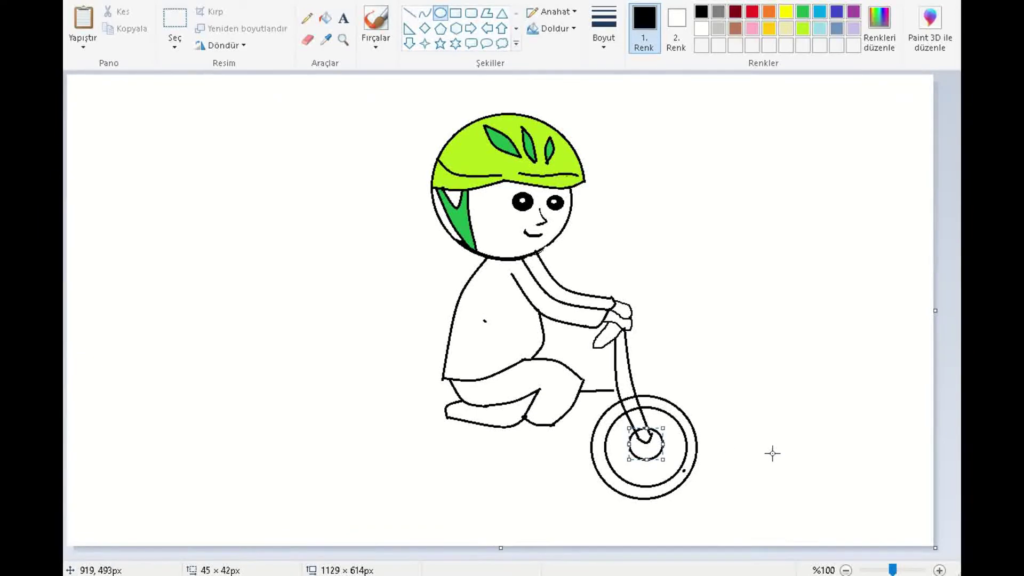
pyautogui.click(785, 440)
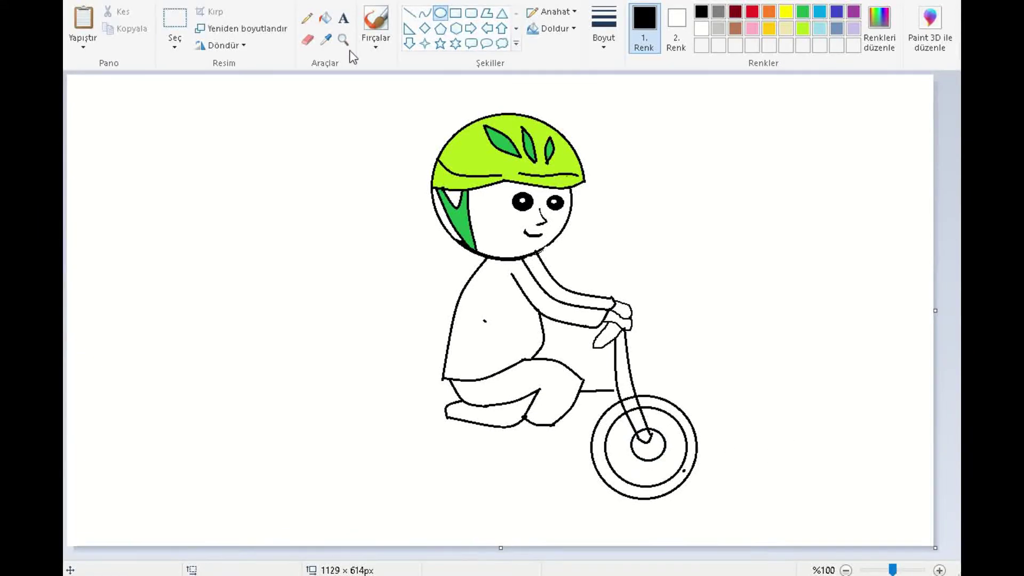
pyautogui.click(307, 40)
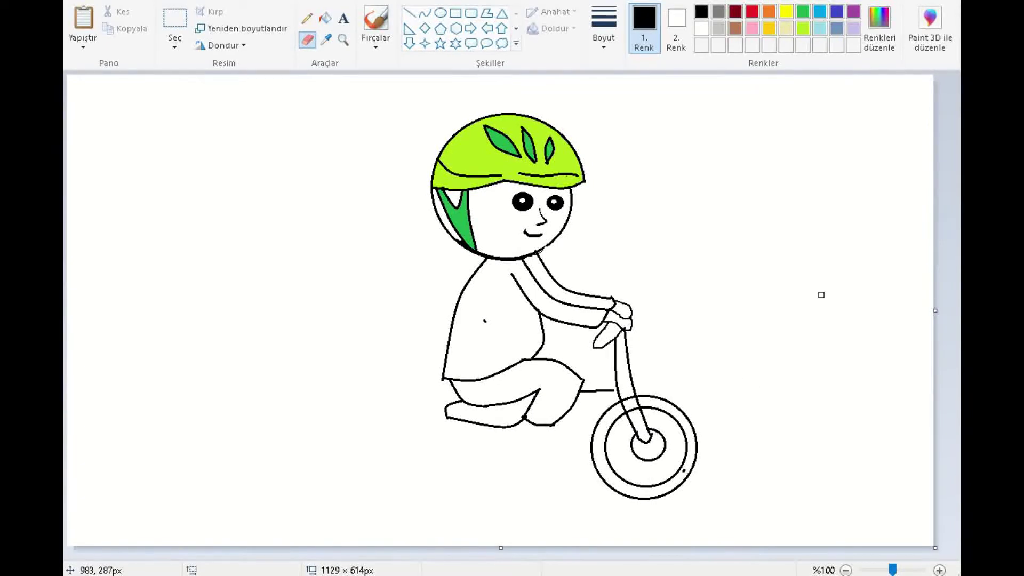
# - Fill the front wheel's tyre ring and hub with light grey
pyautogui.click(325, 18)
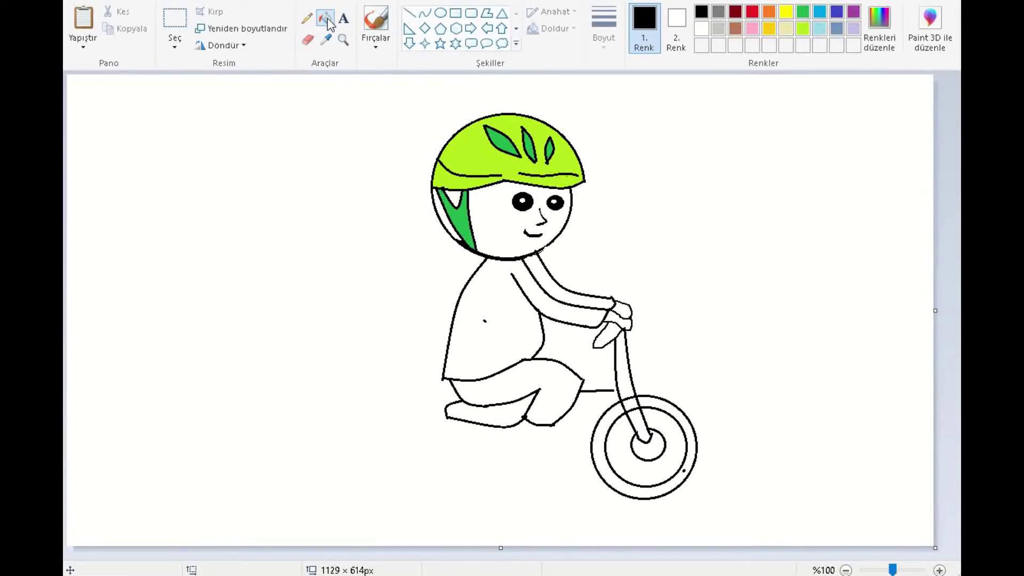
pyautogui.click(818, 28)
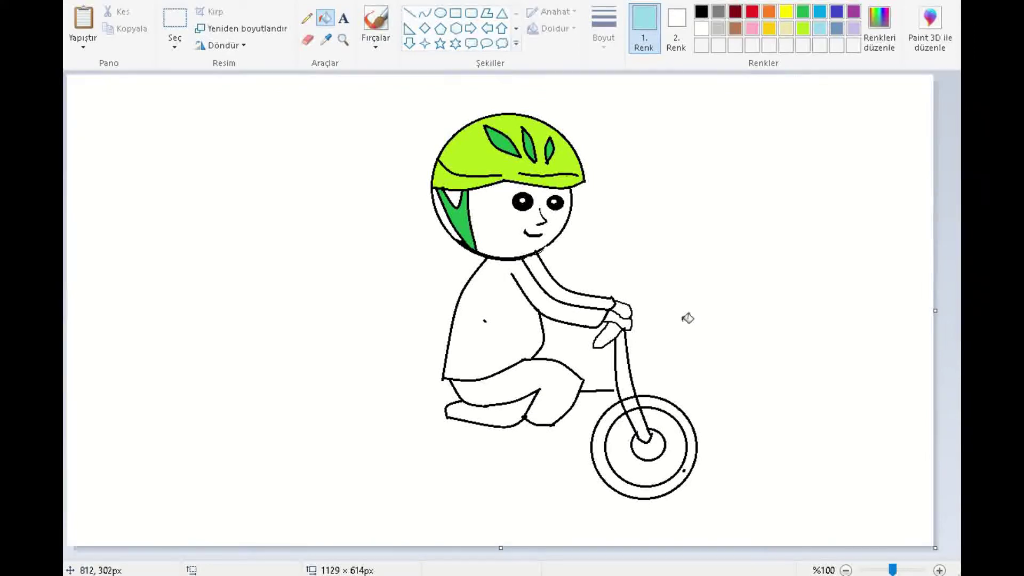
pyautogui.click(670, 405)
pyautogui.click(717, 28)
pyautogui.click(692, 454)
pyautogui.click(654, 448)
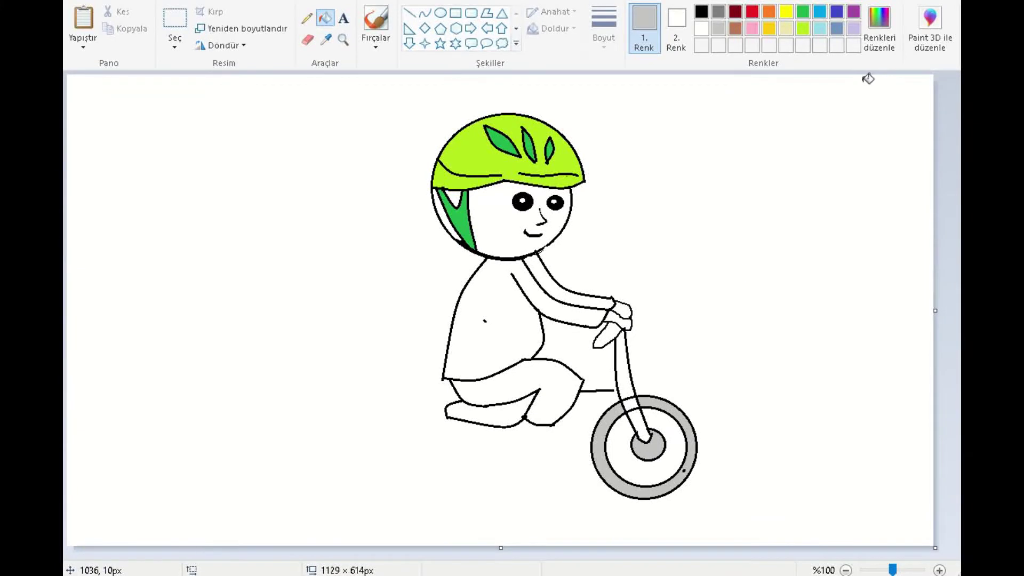
# - Fill the hub and the whole fork up to the handlebar with lavender
pyautogui.click(851, 30)
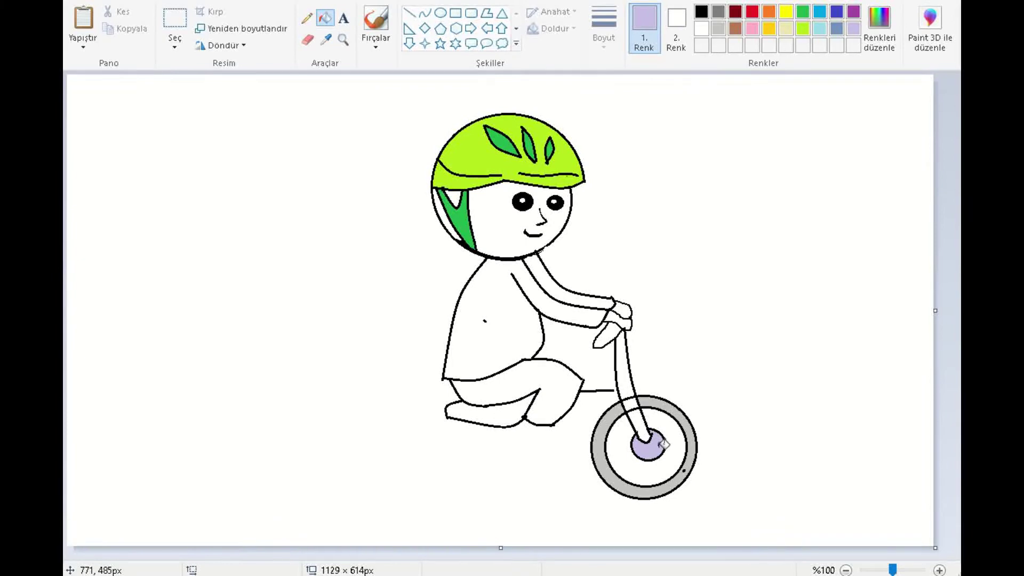
pyautogui.click(639, 407)
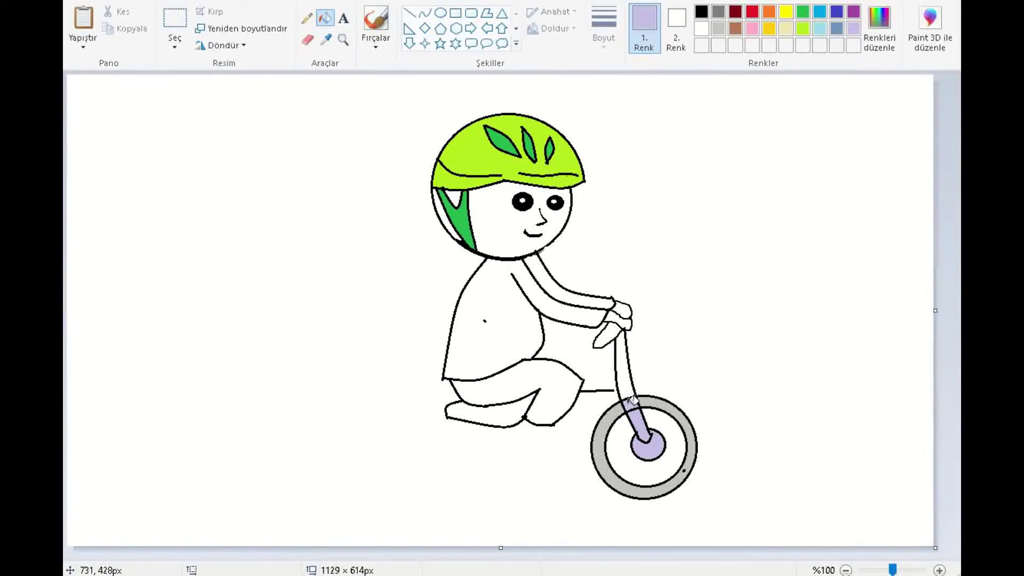
pyautogui.click(624, 360)
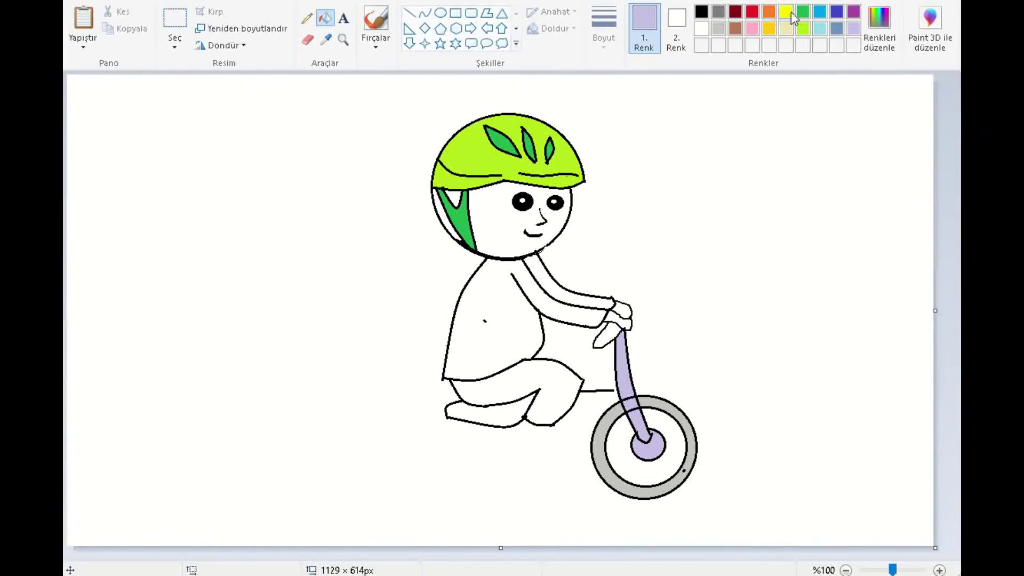
# - Fill the handlebar grip with green and erase the tyre and rim outlines crossing the fork
pyautogui.click(803, 12)
pyautogui.click(613, 333)
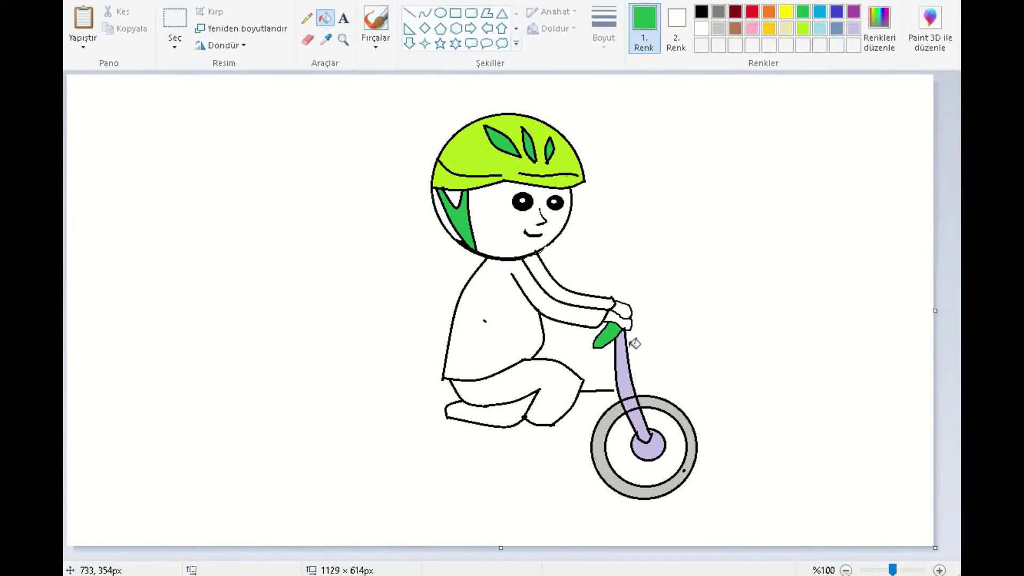
pyautogui.click(314, 42)
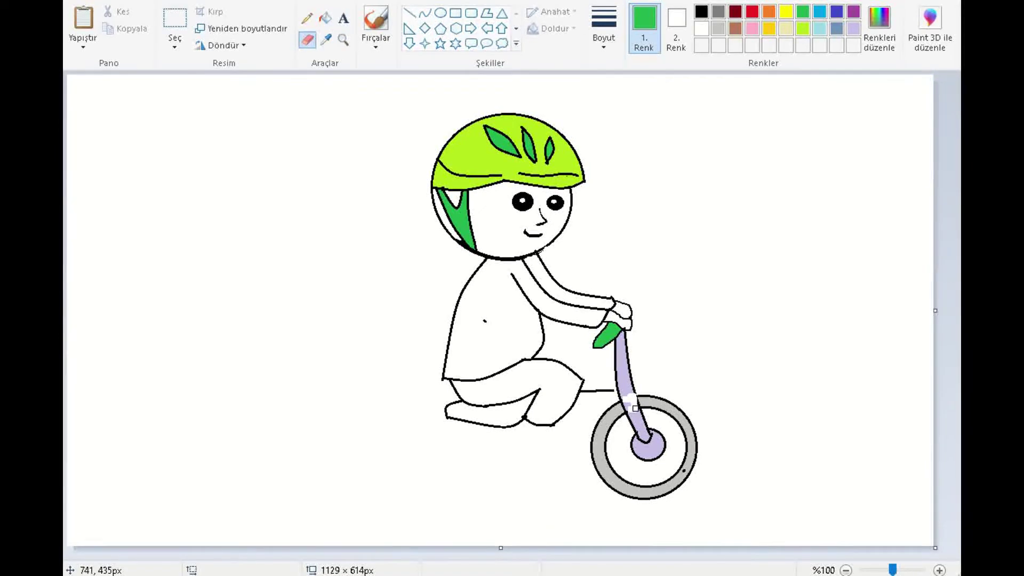
pyautogui.click(325, 18)
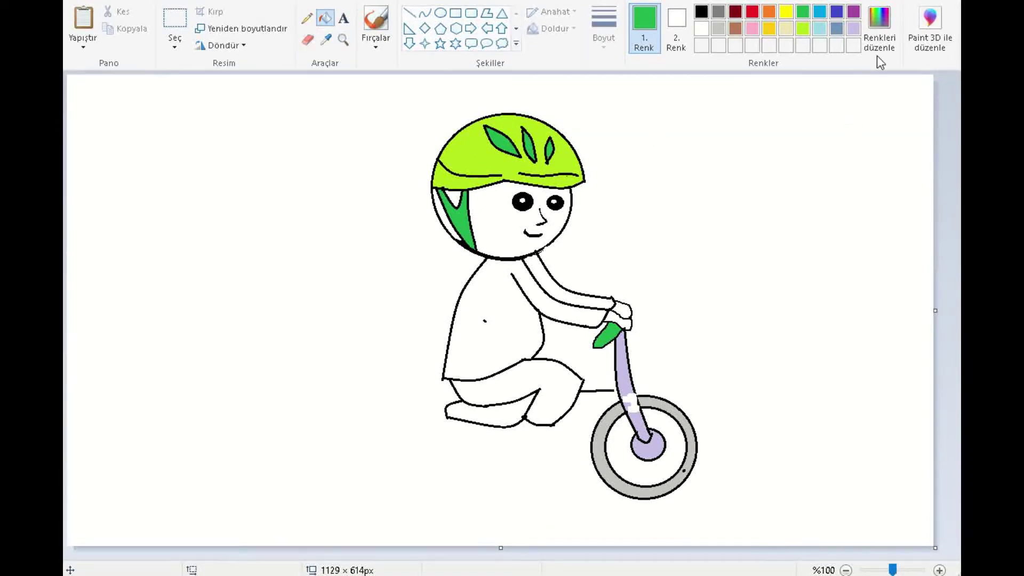
pyautogui.click(820, 28)
pyautogui.click(639, 402)
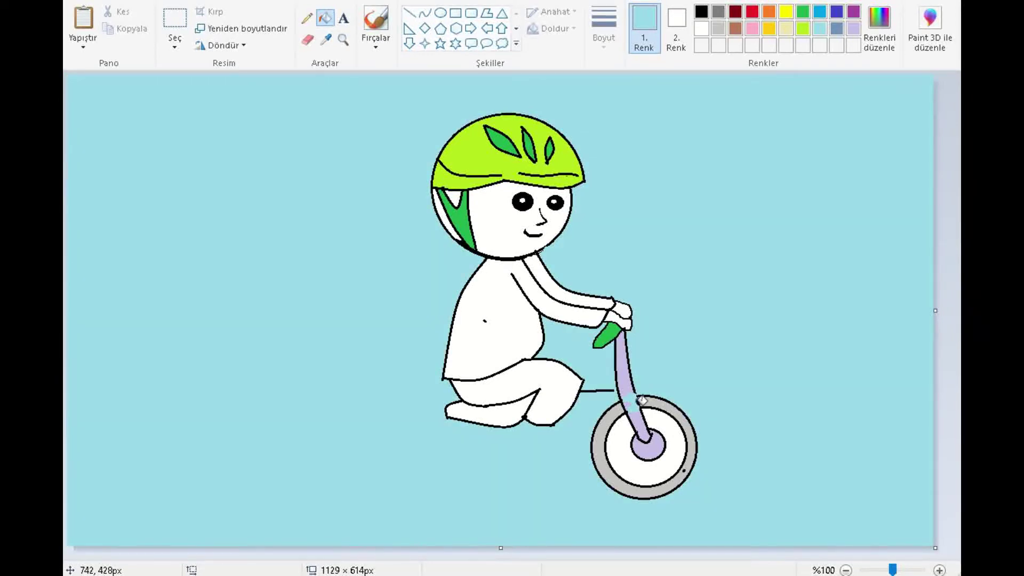
pyautogui.hotkey('ctrl', 'z')
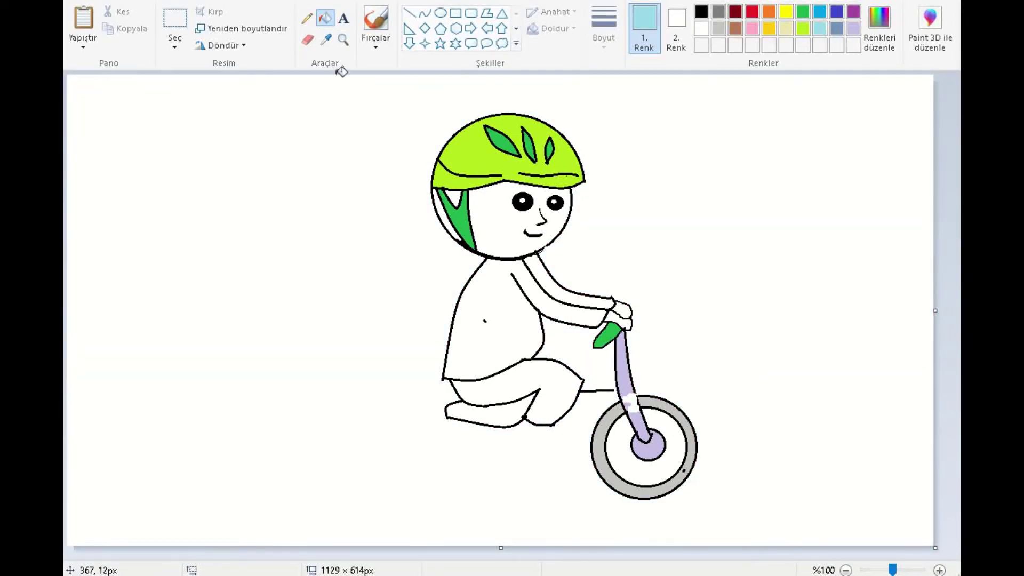
# - Close the gap in the fork's outline with the black pencil and refill the fork's erased patch with lavender
pyautogui.click(307, 18)
pyautogui.click(702, 11)
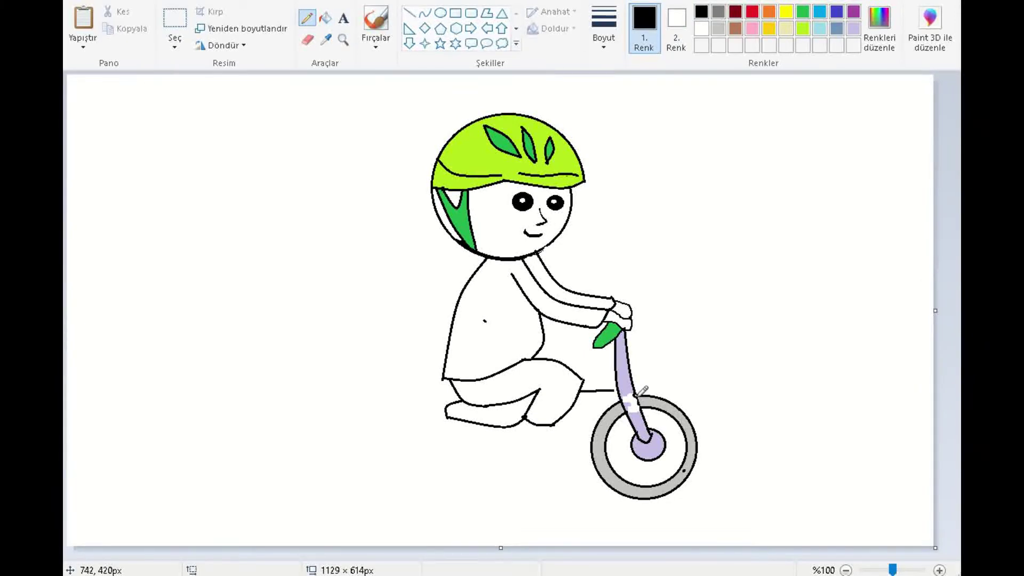
pyautogui.click(852, 28)
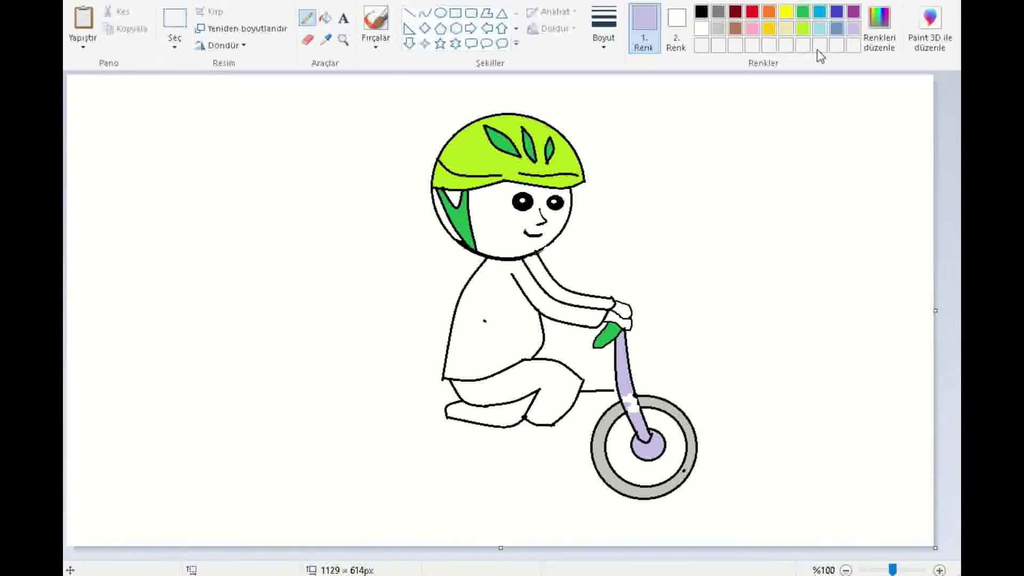
pyautogui.click(325, 18)
pyautogui.click(642, 399)
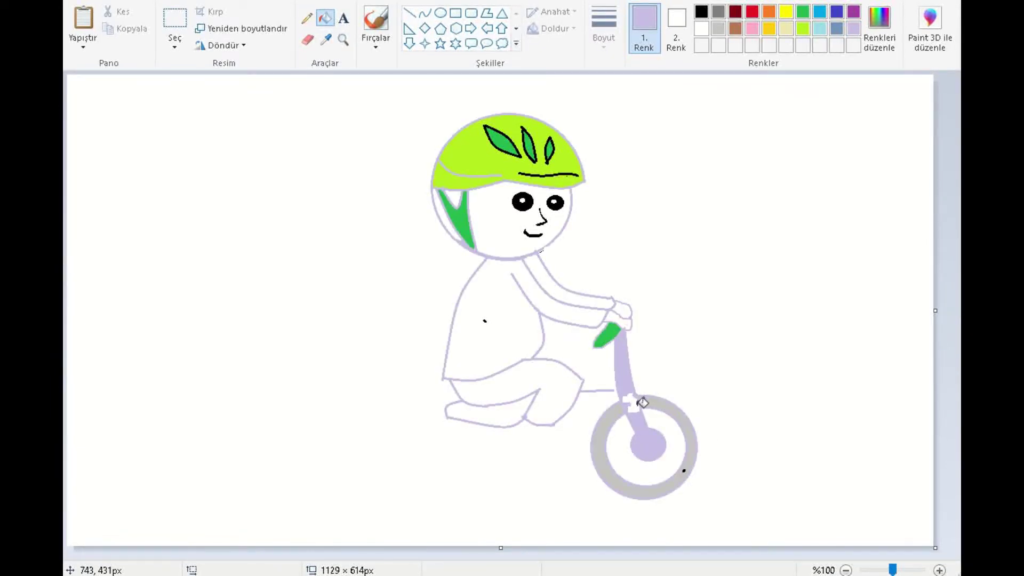
pyautogui.hotkey('ctrl', 'z')
pyautogui.click(635, 403)
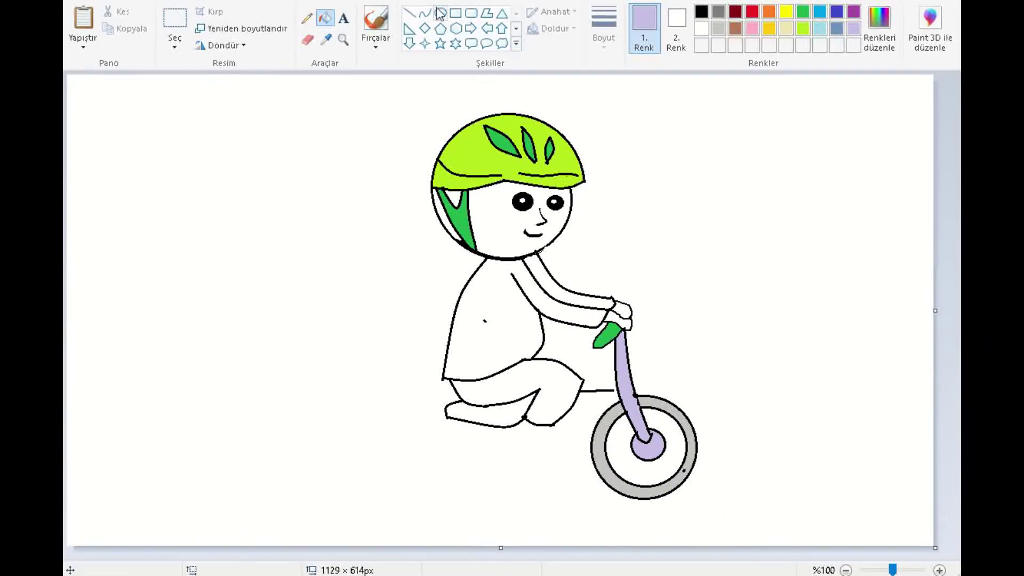
# - Draw a black freehand outline of a shoe below the lower end of the front leg
pyautogui.click(409, 13)
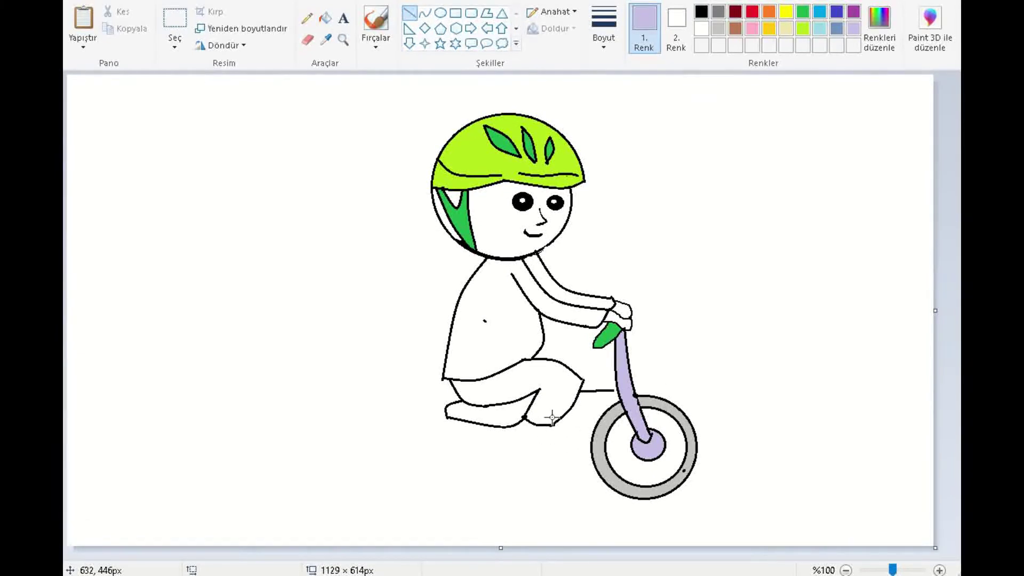
pyautogui.click(307, 20)
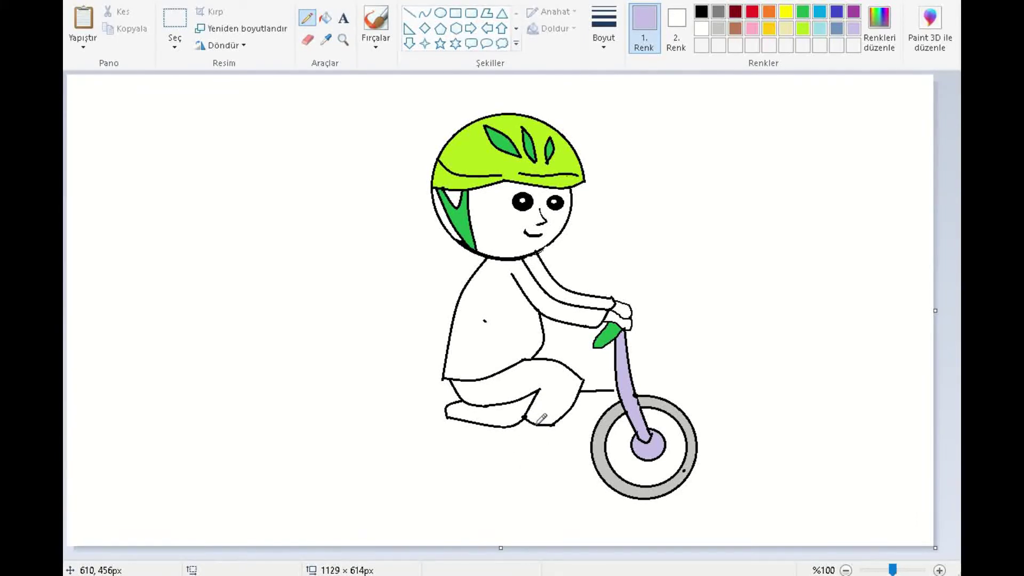
pyautogui.click(702, 12)
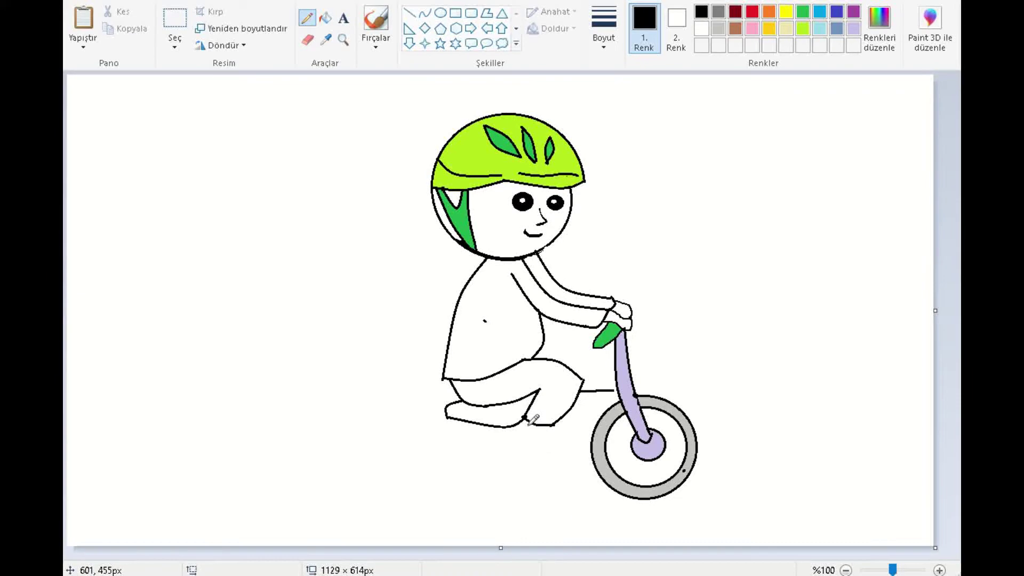
pyautogui.moveTo(525, 423)
pyautogui.mouseDown()
pyautogui.moveTo(556, 456)
pyautogui.moveTo(559, 440)
pyautogui.mouseUp()
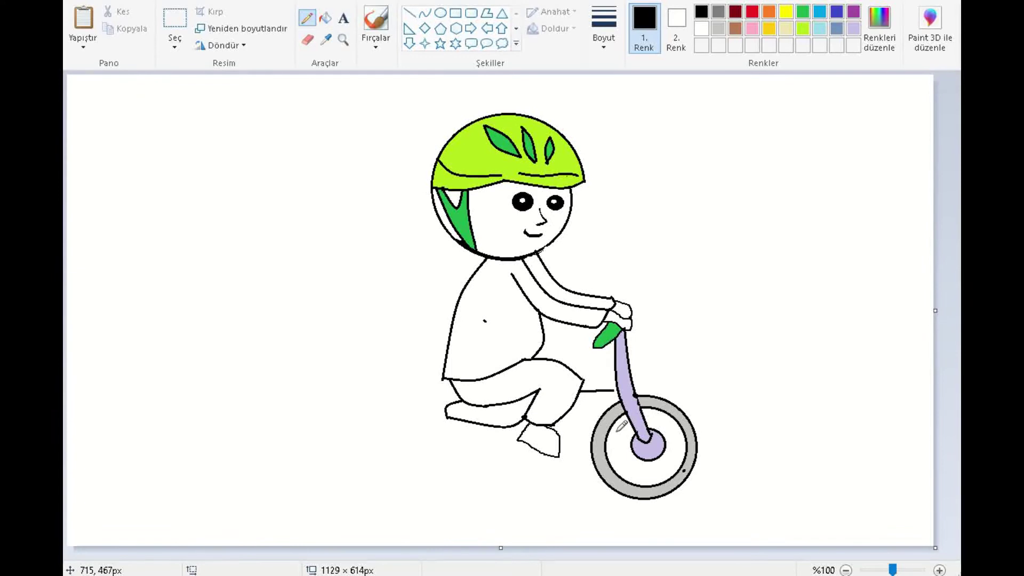
# - Draw a crank circle about 67 × 64 px at the shoe, shrink it slightly, and erase its outline where it crosses the shoe
pyautogui.click(410, 13)
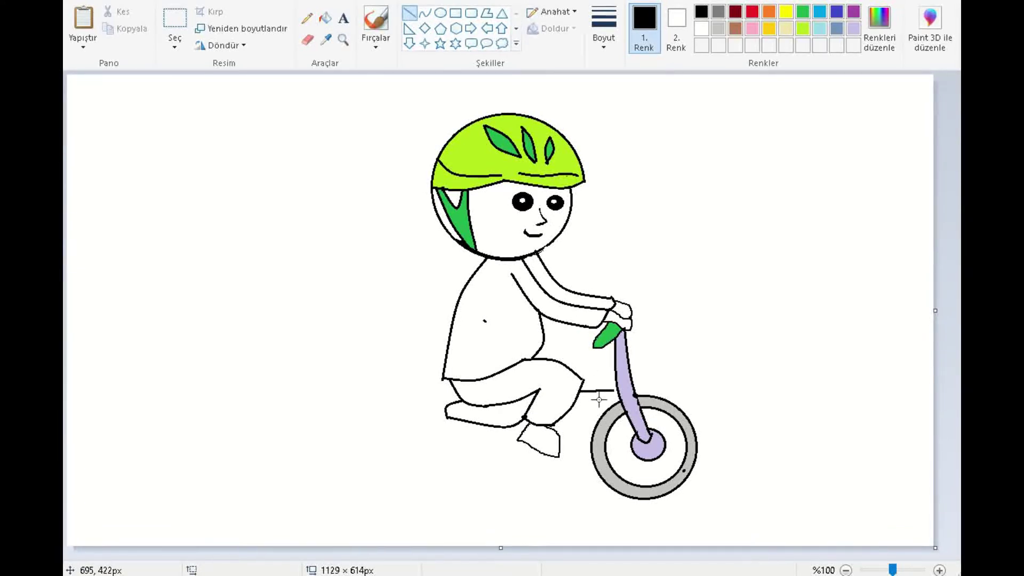
pyautogui.click(440, 12)
pyautogui.moveTo(494, 425)
pyautogui.mouseDown()
pyautogui.moveTo(567, 493)
pyautogui.moveTo(539, 458)
pyautogui.mouseUp()
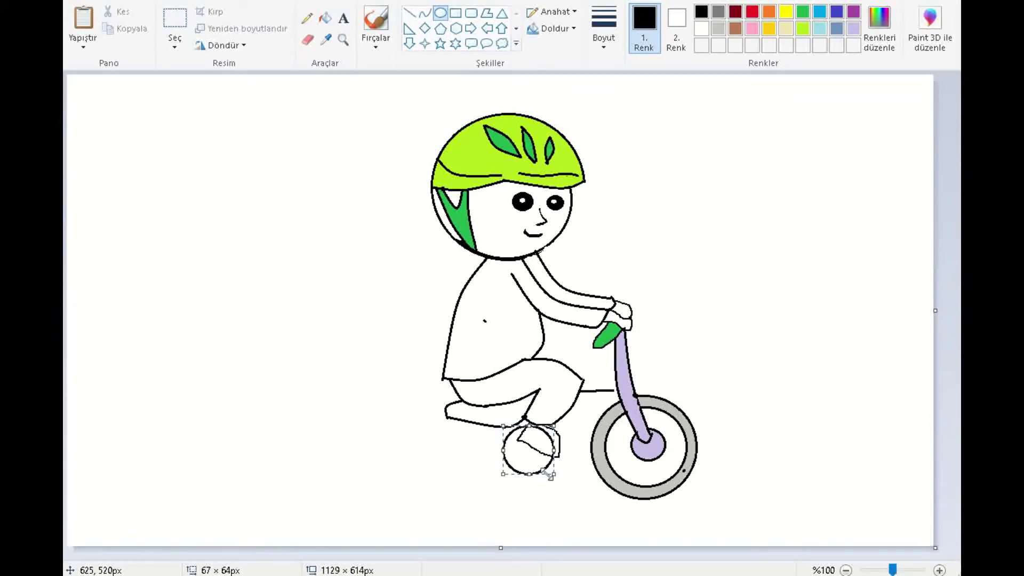
pyautogui.press('Left')
pyautogui.press('Down')
pyautogui.press('Down')
pyautogui.press('Down')
pyautogui.press('Down')
pyautogui.press('Down')
pyautogui.press('Down')
pyautogui.press('Down')
pyautogui.press('Down')
pyautogui.press('Down')
pyautogui.press('Down')
pyautogui.press('Down')
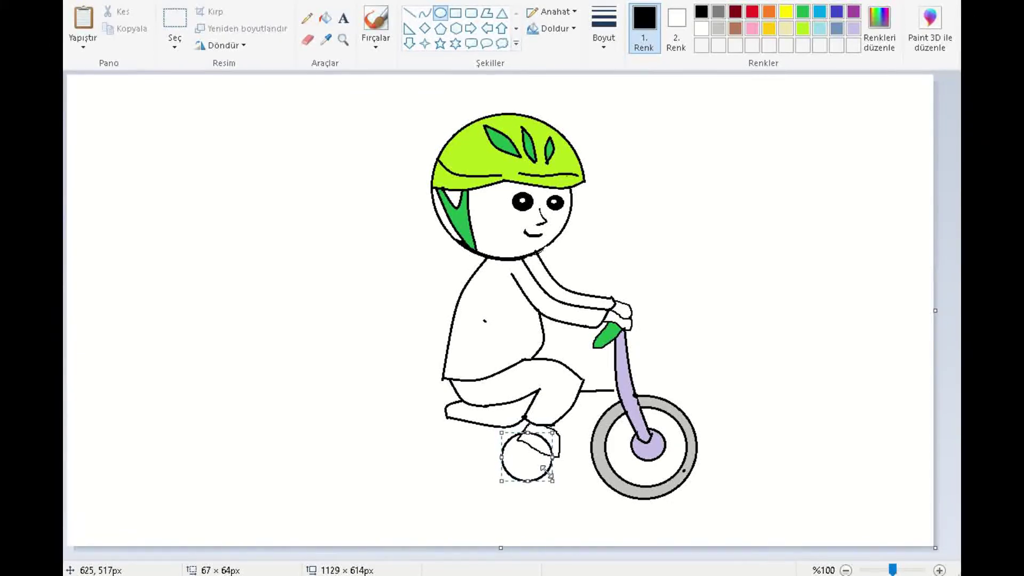
pyautogui.moveTo(544, 470); pyautogui.dragTo(542, 468)
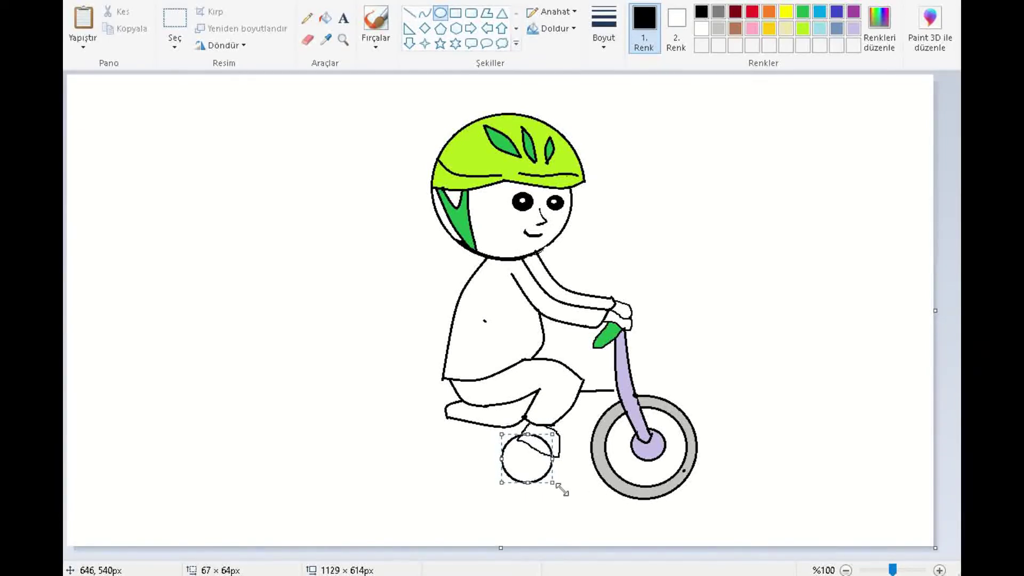
pyautogui.moveTo(552, 485); pyautogui.dragTo(549, 476)
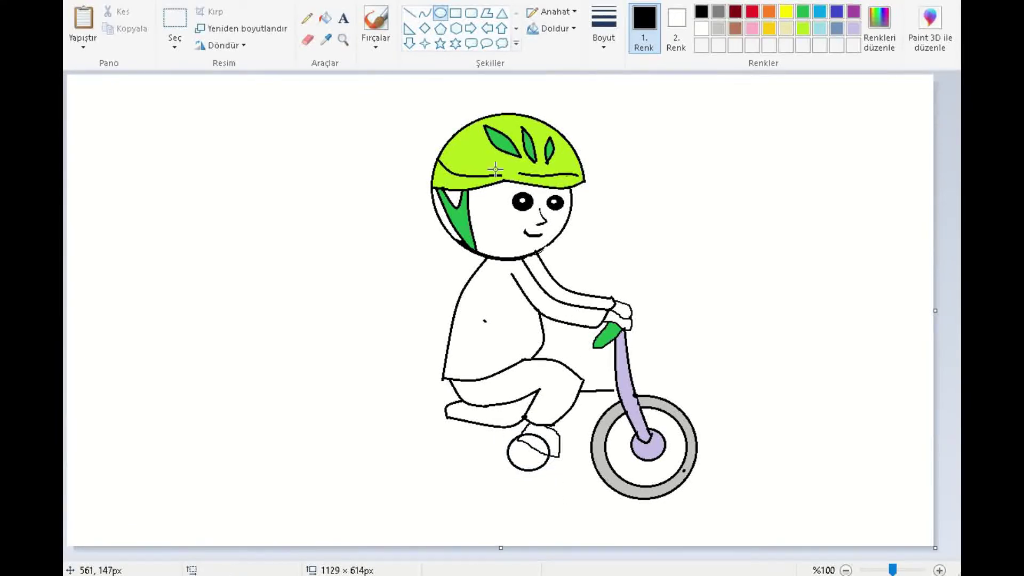
pyautogui.click(307, 39)
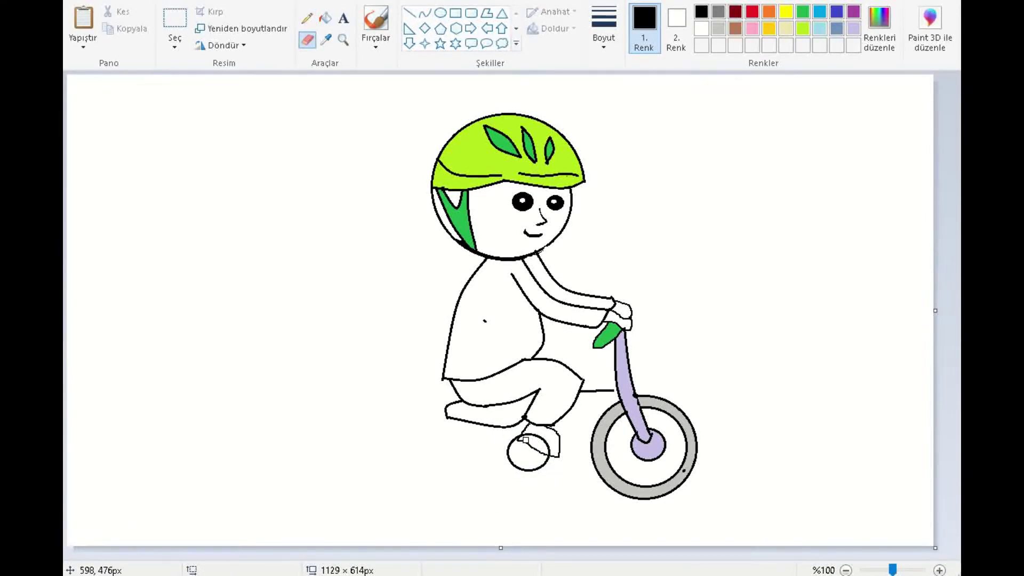
pyautogui.moveTo(535, 437); pyautogui.dragTo(546, 445)
# - Draw two parallel straight lines for the down tube, rising from the shoe towards the fork
pyautogui.click(409, 13)
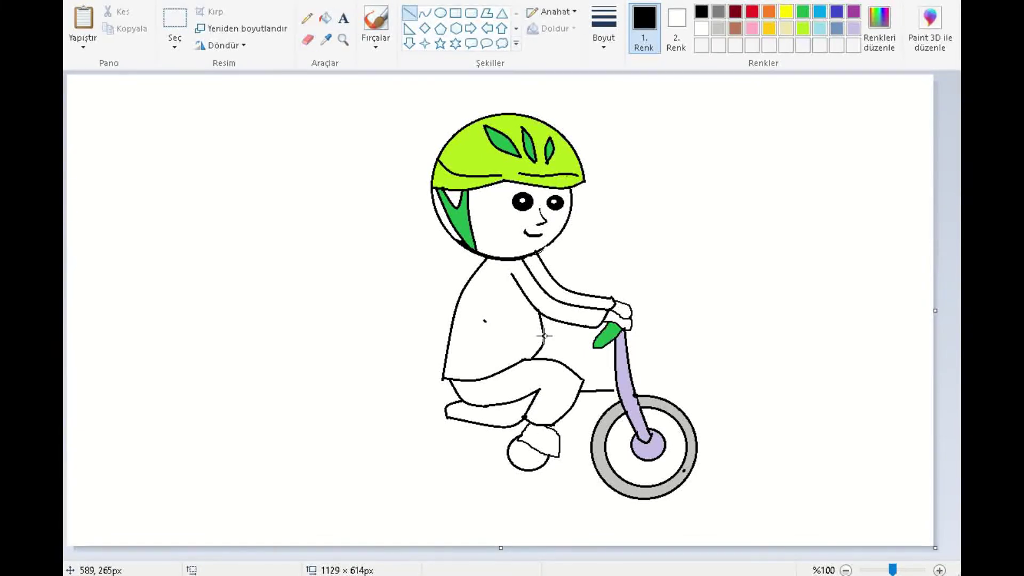
pyautogui.moveTo(555, 430)
pyautogui.mouseDown()
pyautogui.moveTo(604, 388)
pyautogui.moveTo(560, 433)
pyautogui.mouseUp()
pyautogui.click(585, 421)
pyautogui.click(583, 485)
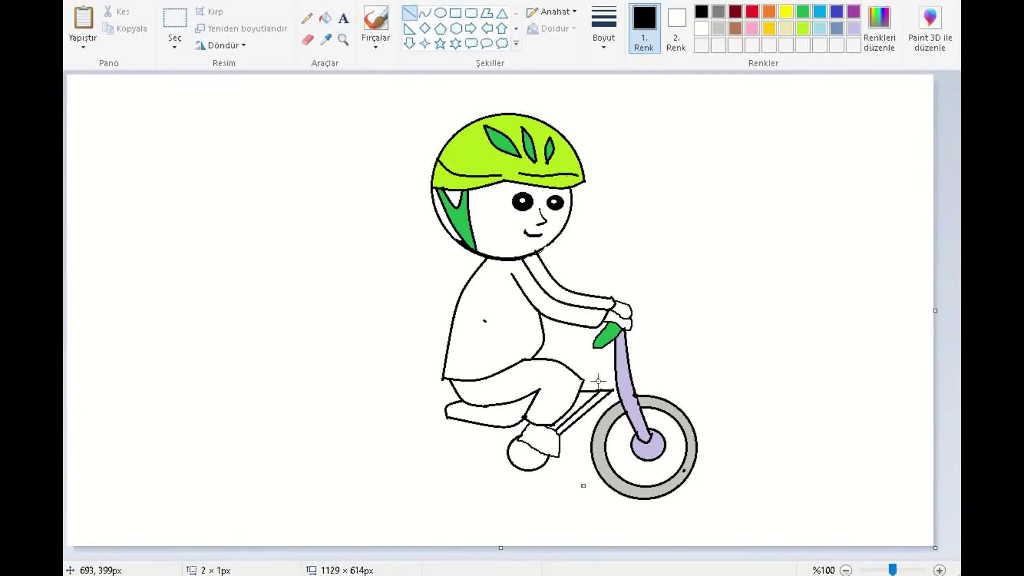
# - Draw the upper line of the top tube from the knee to the fork and extend its lower line to the fork
pyautogui.moveTo(582, 380); pyautogui.dragTo(618, 380)
pyautogui.click(700, 470)
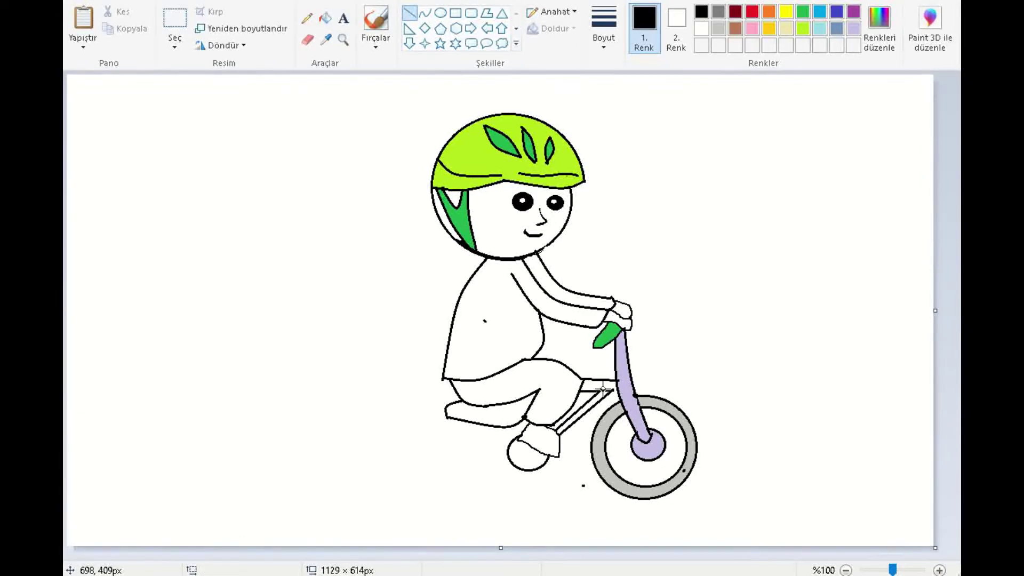
pyautogui.moveTo(589, 390); pyautogui.dragTo(617, 391)
pyautogui.click(732, 517)
# - Draw the rear wheel behind the saddle as three concentric circles for the tyre, rim and hub
pyautogui.moveTo(449, 417); pyautogui.dragTo(411, 445)
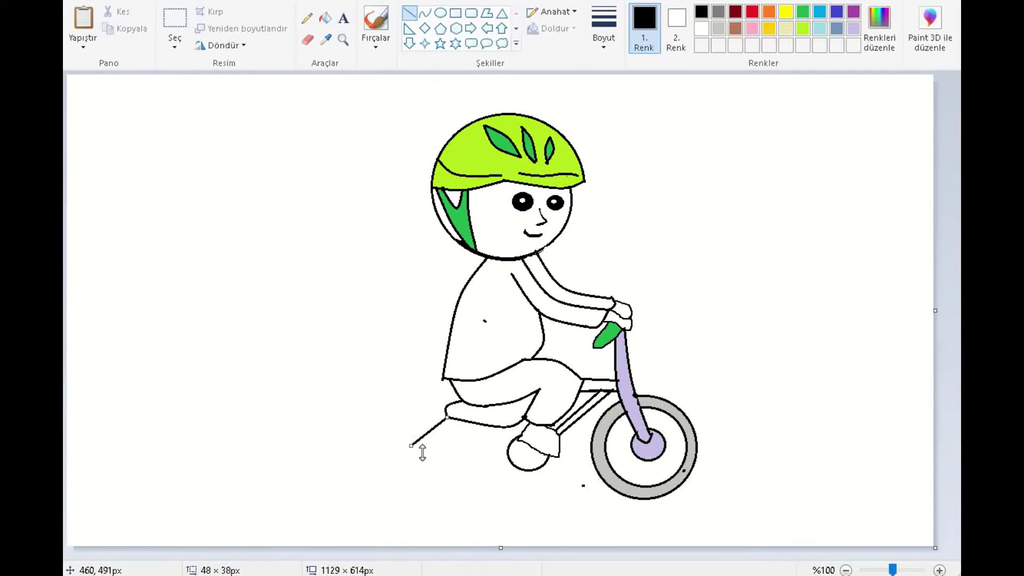
pyautogui.hotkey('ctrl', 'z')
pyautogui.click(441, 14)
pyautogui.moveTo(329, 396)
pyautogui.mouseDown()
pyautogui.moveTo(418, 474)
pyautogui.moveTo(439, 506)
pyautogui.moveTo(412, 479)
pyautogui.mouseUp()
pyautogui.moveTo(444, 510); pyautogui.dragTo(427, 496)
pyautogui.moveTo(390, 455); pyautogui.dragTo(412, 468)
pyautogui.moveTo(443, 501); pyautogui.dragTo(426, 479)
pyautogui.click(501, 487)
pyautogui.moveTo(376, 426); pyautogui.dragTo(417, 468)
pyautogui.click(451, 468)
pyautogui.click(505, 485)
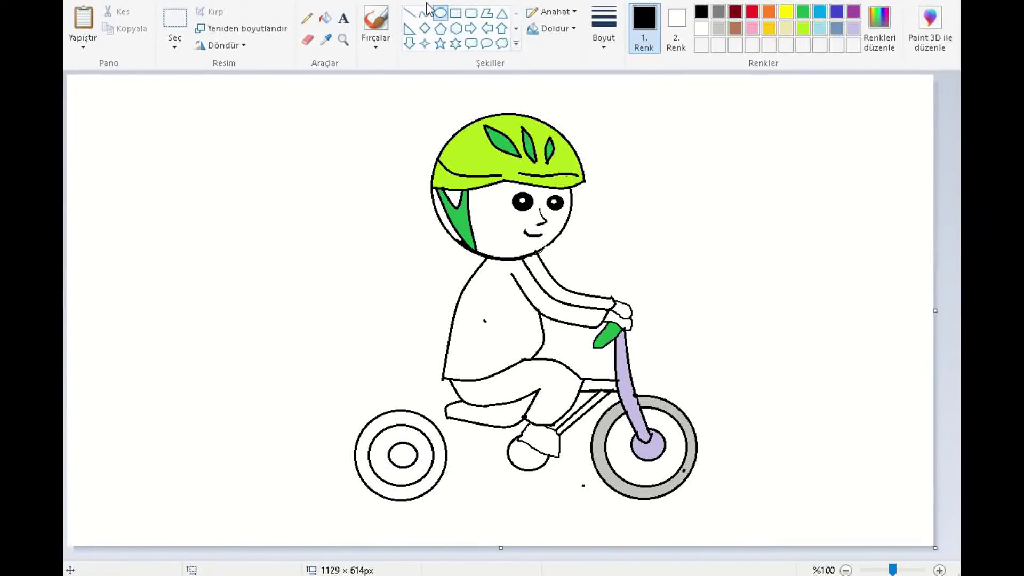
# - Draw pairs of parallel lines from the rear hub to the saddle and from the rear hub to the crank circle
pyautogui.moveTo(412, 446); pyautogui.dragTo(454, 423)
pyautogui.hotkey('ctrl', 'z')
pyautogui.click(410, 14)
pyautogui.moveTo(411, 444); pyautogui.dragTo(456, 420)
pyautogui.click(490, 477)
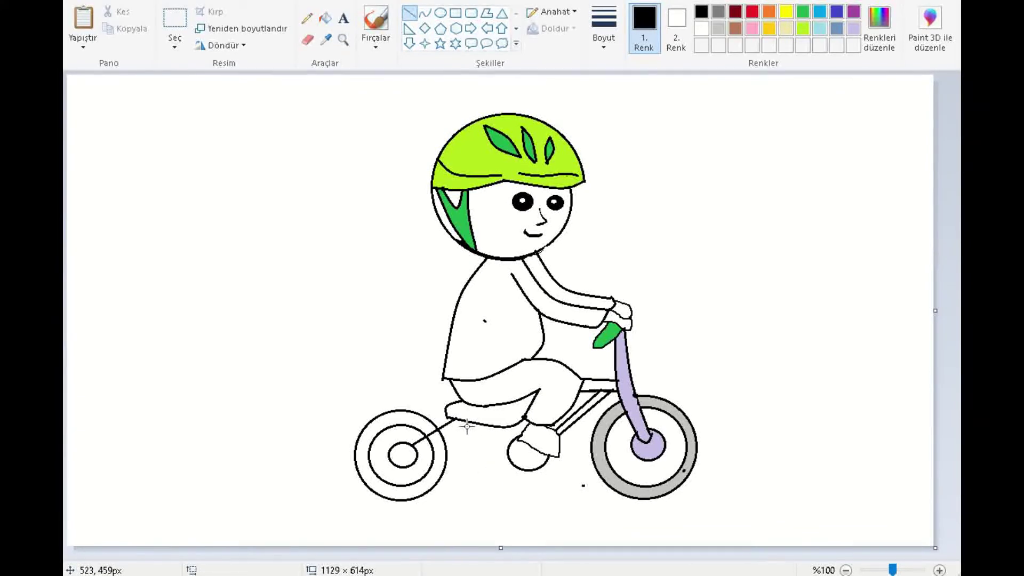
pyautogui.moveTo(464, 421); pyautogui.dragTo(510, 444)
pyautogui.click(427, 458)
pyautogui.click(464, 504)
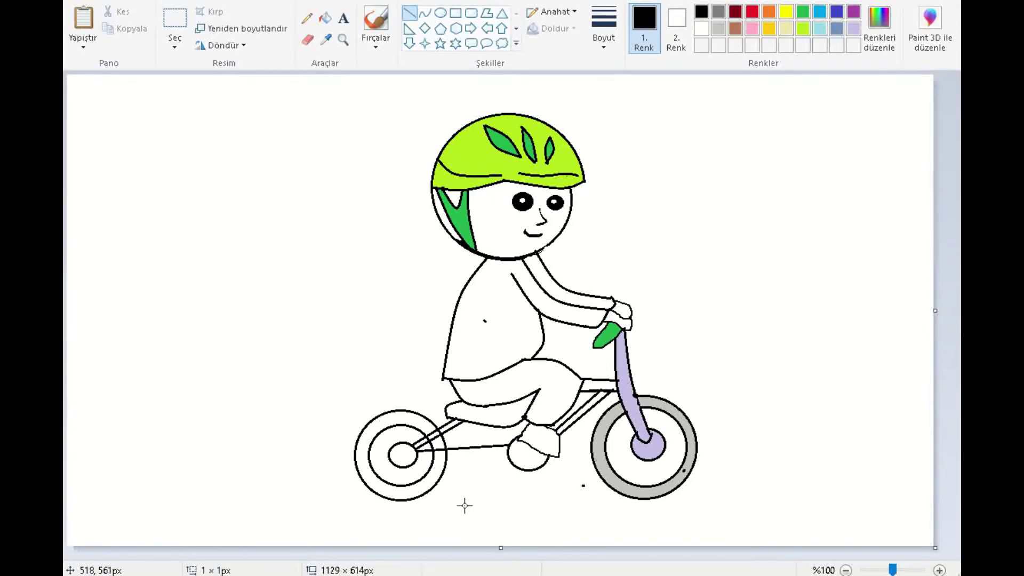
pyautogui.moveTo(416, 460); pyautogui.dragTo(509, 459)
pyautogui.click(565, 518)
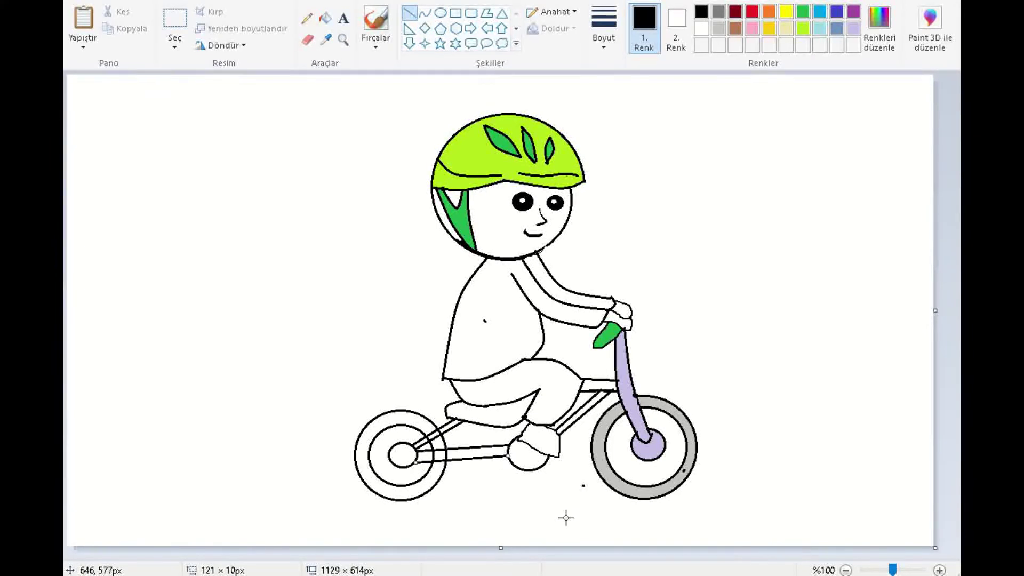
# - Draw two short slanted lines for the seat tube between the underside of the saddle and the crank
pyautogui.moveTo(481, 426); pyautogui.dragTo(517, 441)
pyautogui.click(494, 428)
pyautogui.click(518, 396)
pyautogui.click(596, 497)
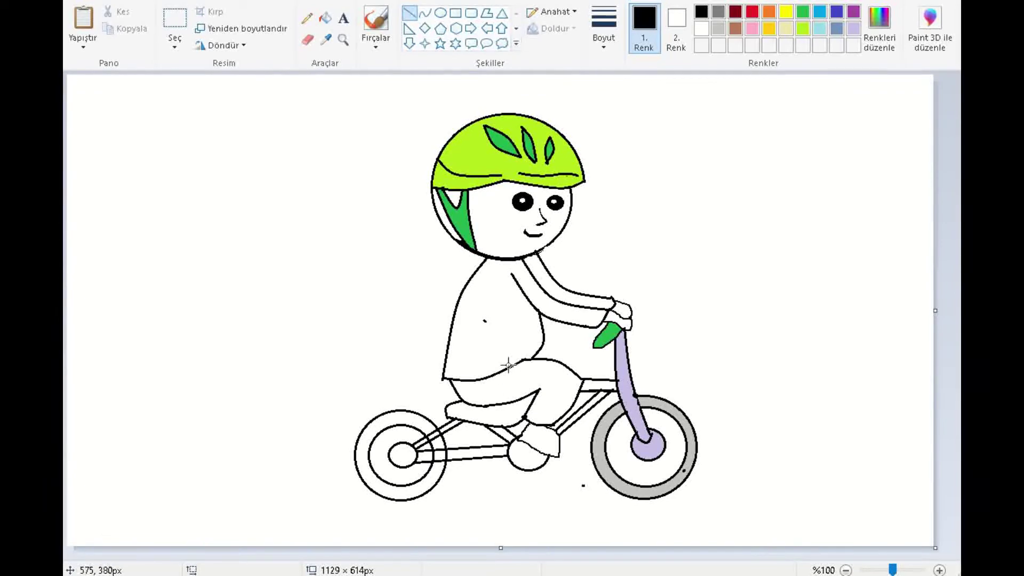
# - Fill the rear wheel's tyre ring with the light grey sampled from the front tyre
pyautogui.click(327, 20)
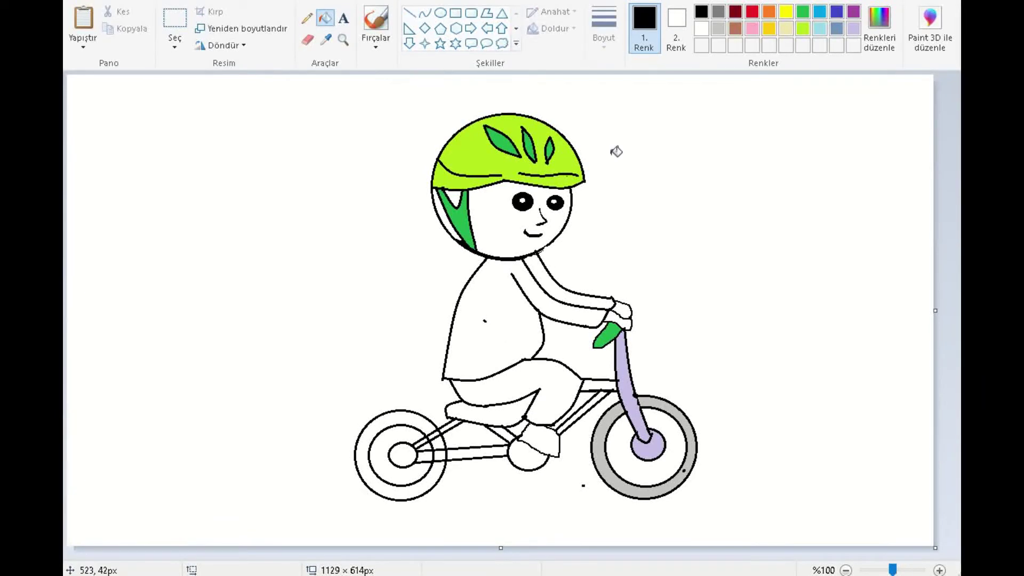
pyautogui.click(324, 40)
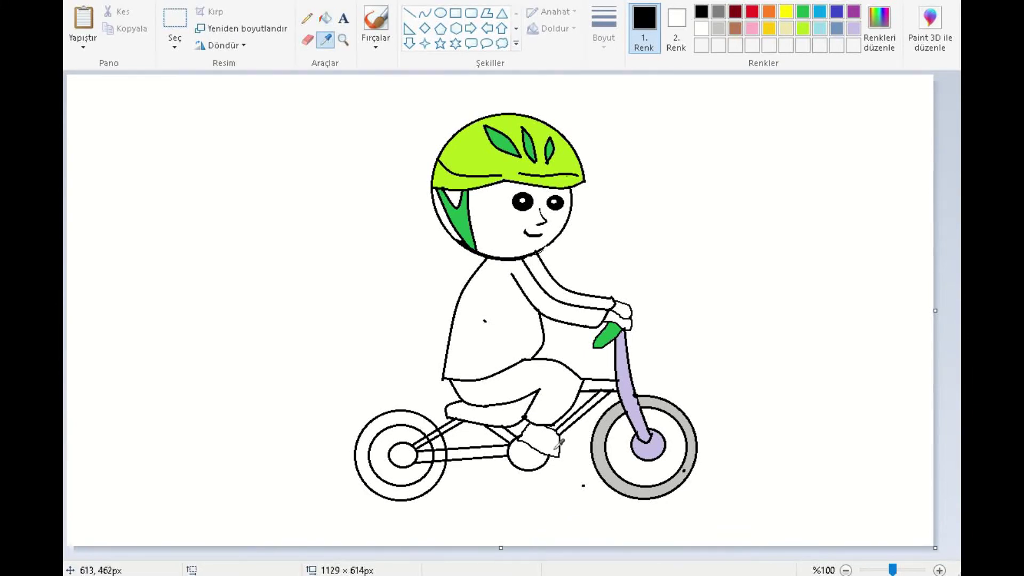
pyautogui.click(686, 412)
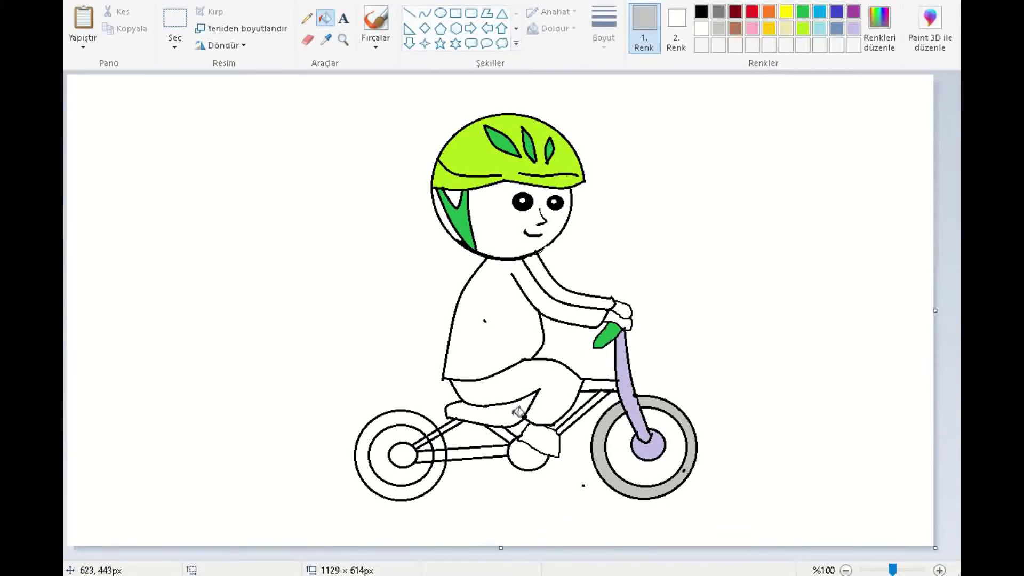
pyautogui.click(424, 420)
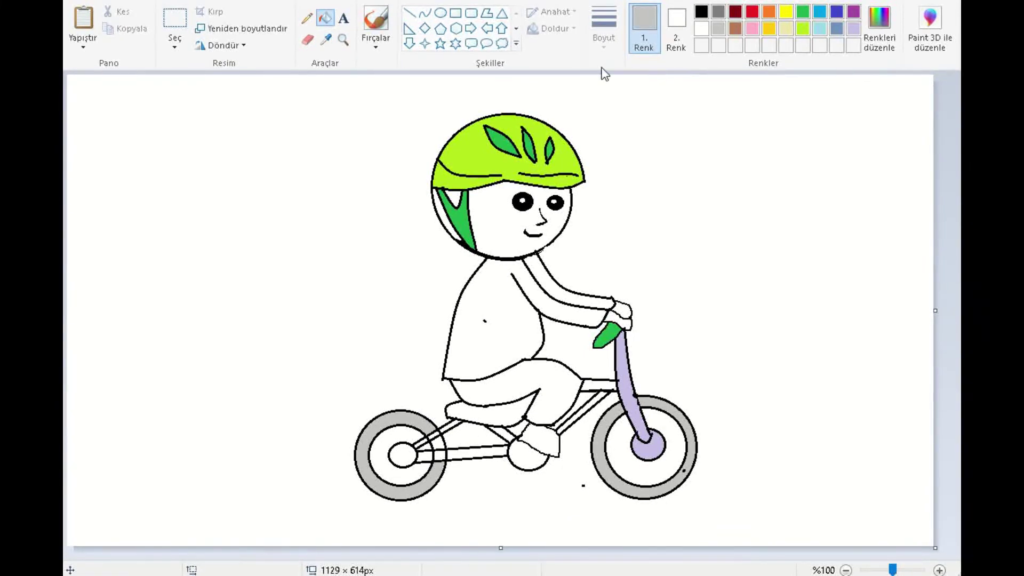
# - Fill the rear frame tubes, seat tube, crank circle and rear hub with the lavender sampled from the front fork
pyautogui.click(325, 39)
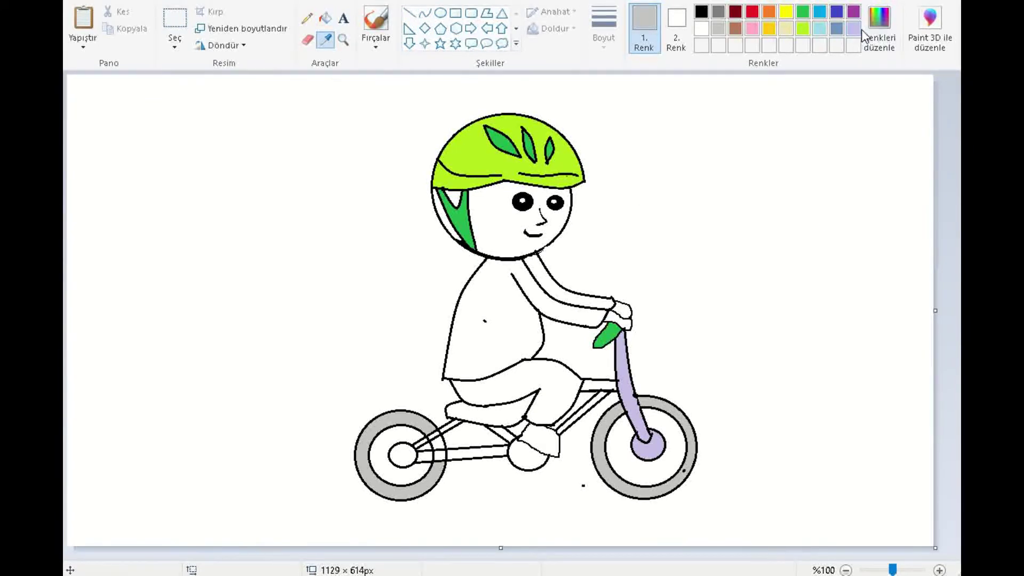
pyautogui.click(628, 372)
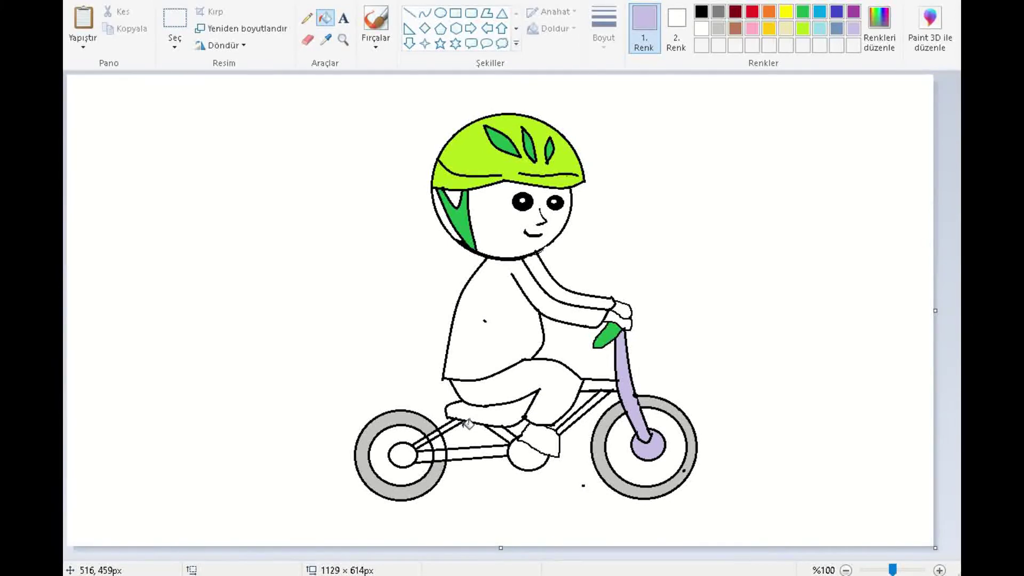
pyautogui.click(487, 450)
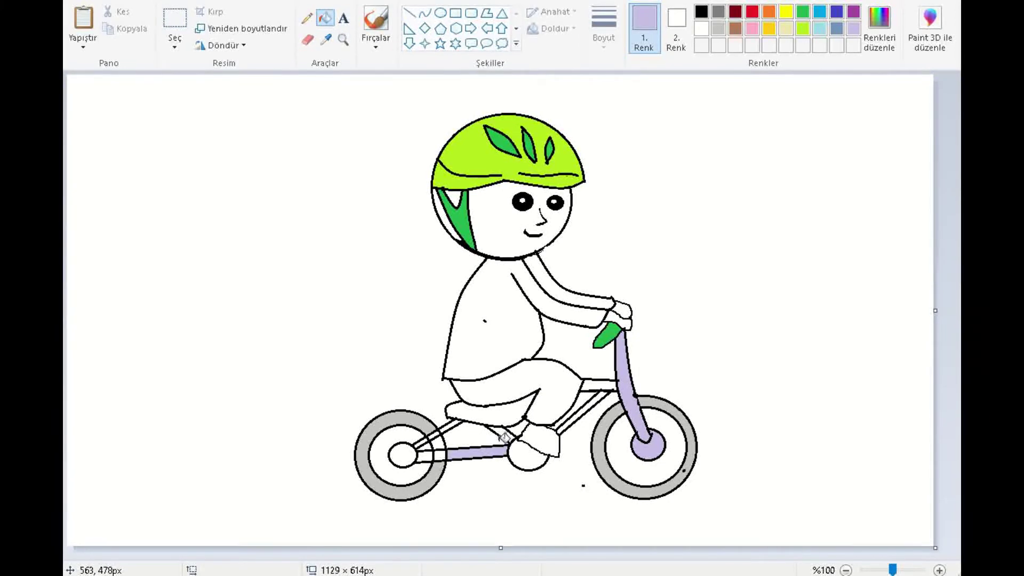
pyautogui.click(511, 431)
pyautogui.click(521, 449)
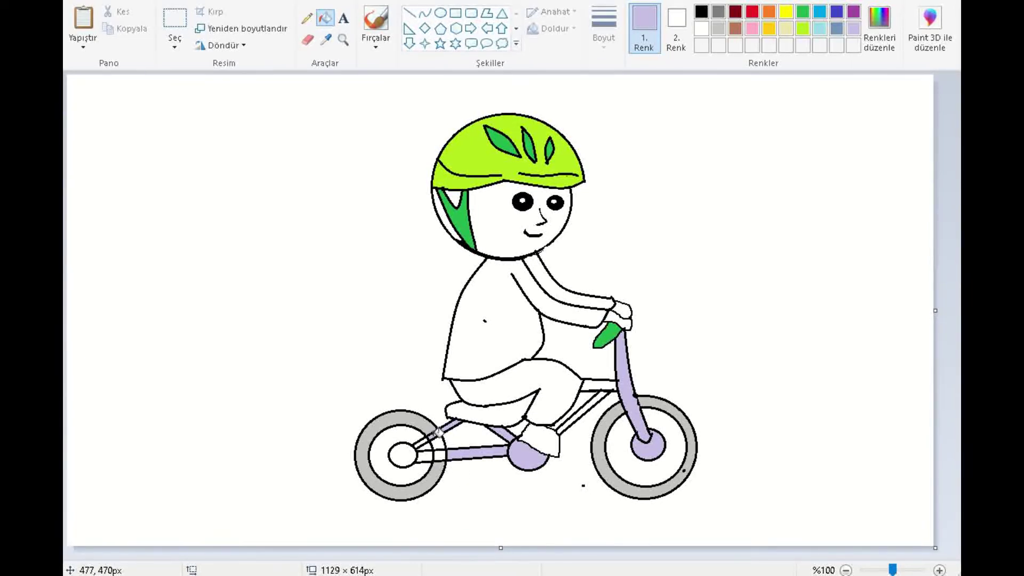
pyautogui.click(420, 454)
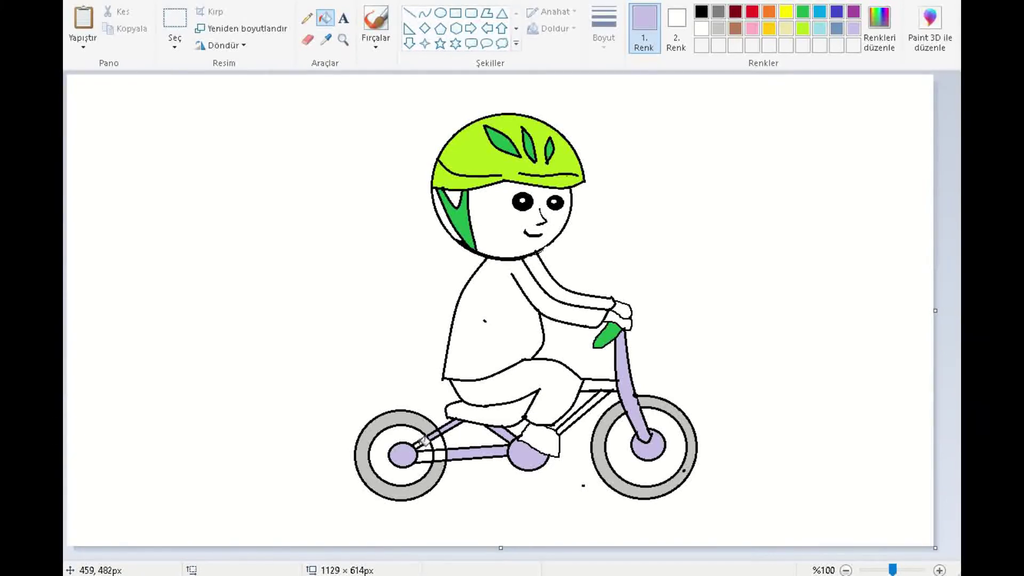
pyautogui.click(421, 444)
pyautogui.click(425, 457)
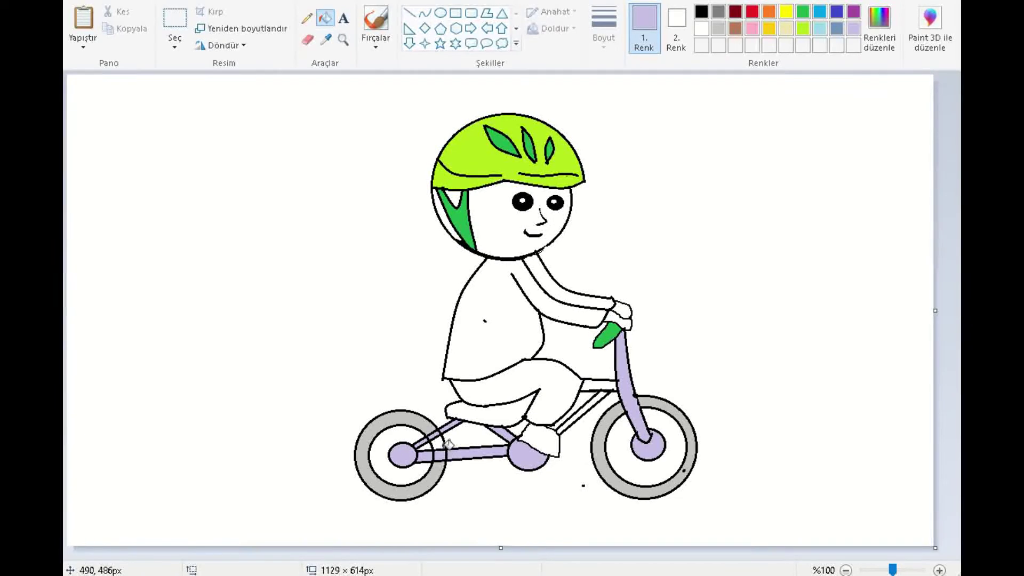
# - Erase the rear wheel's outlines where they cross the lower frame tube, and the black lines where the upper tube crosses the tyre
pyautogui.click(326, 39)
pyautogui.click(616, 414)
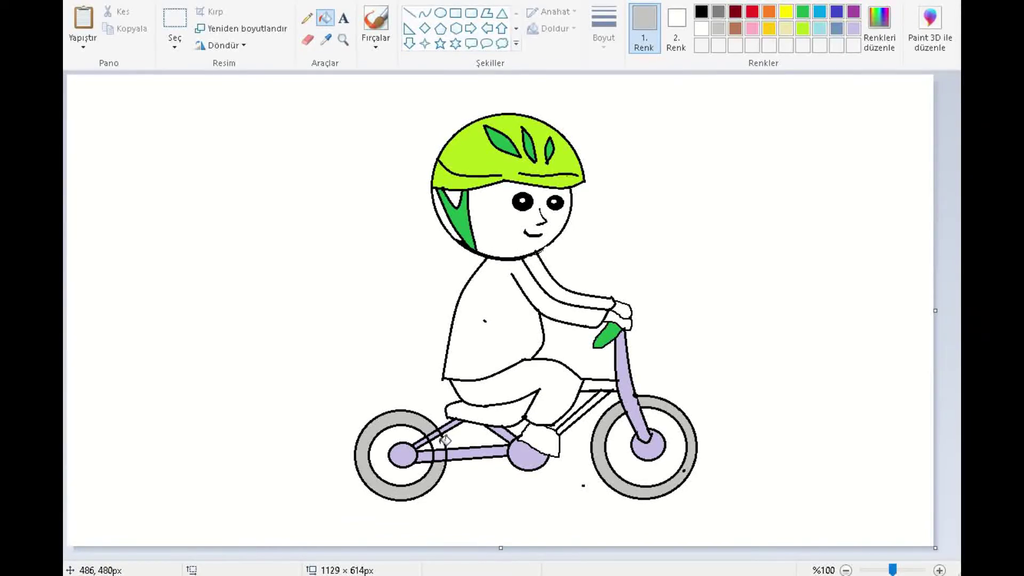
pyautogui.click(343, 42)
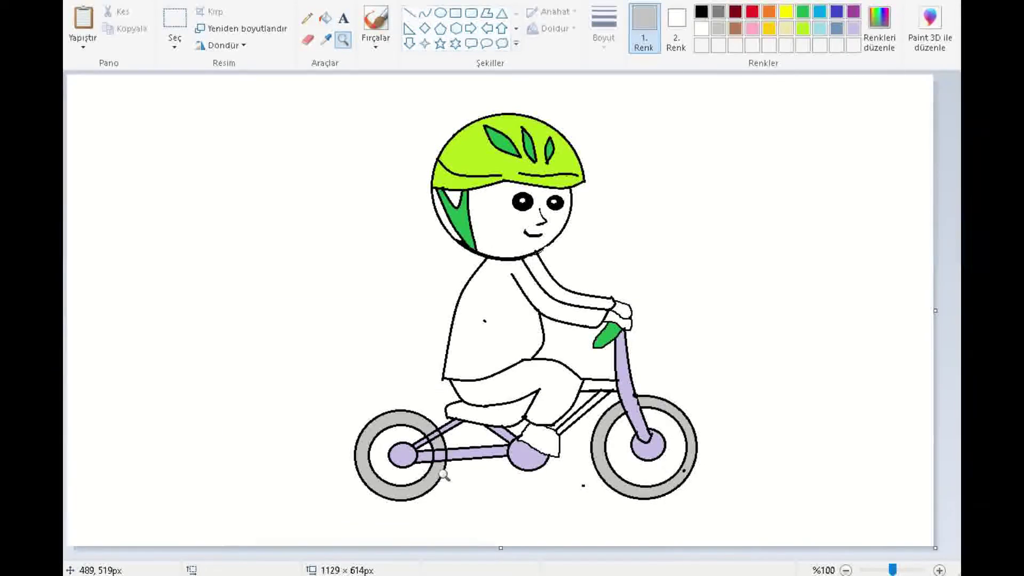
pyautogui.click(439, 417)
pyautogui.click(474, 377)
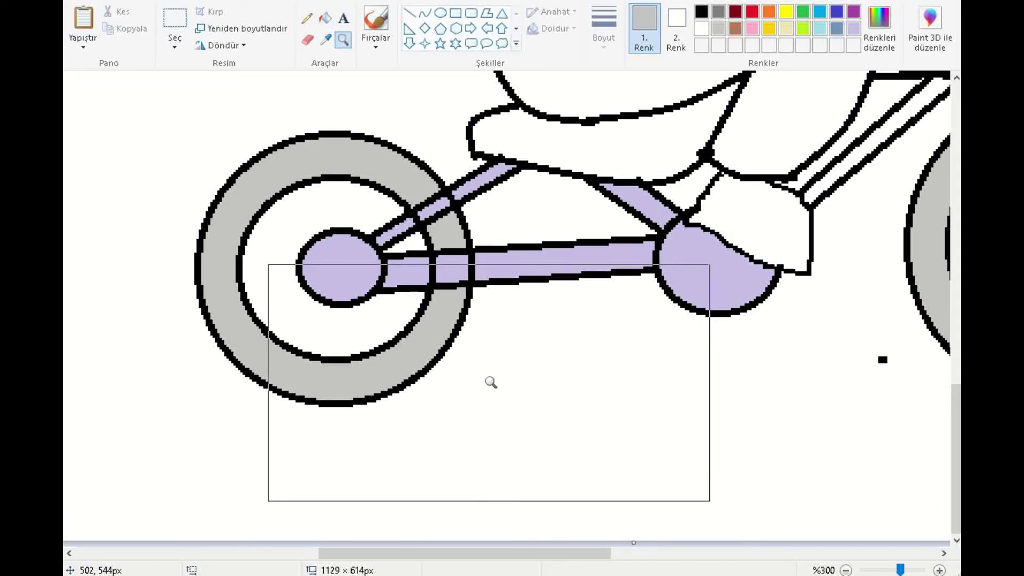
pyautogui.click(307, 17)
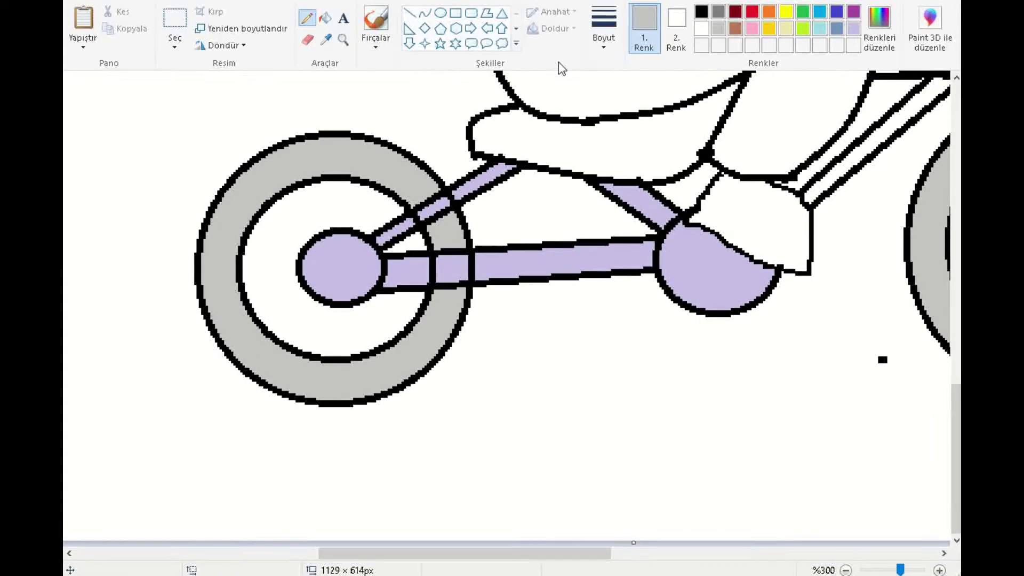
pyautogui.click(325, 39)
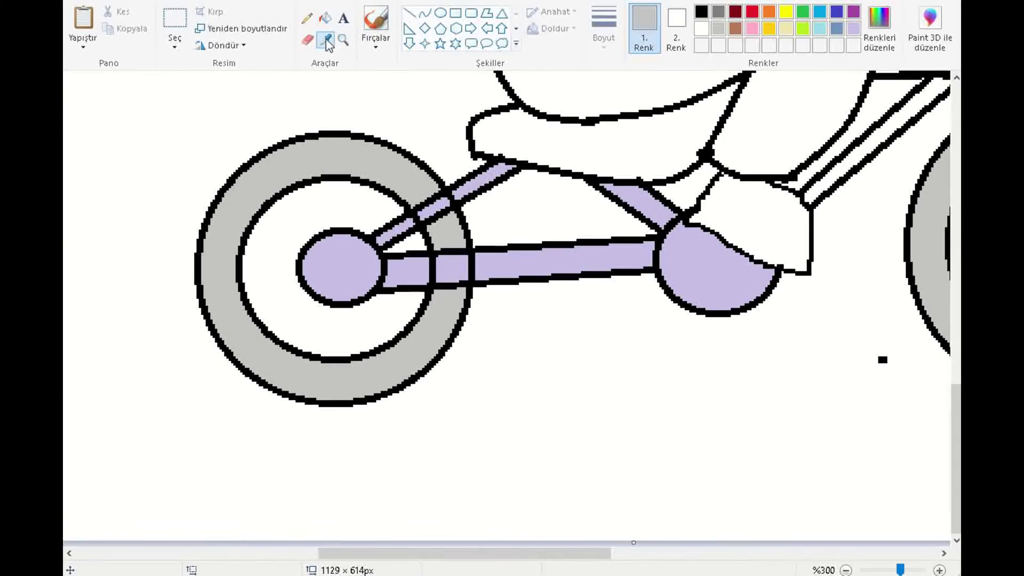
pyautogui.click(309, 40)
pyautogui.click(424, 206)
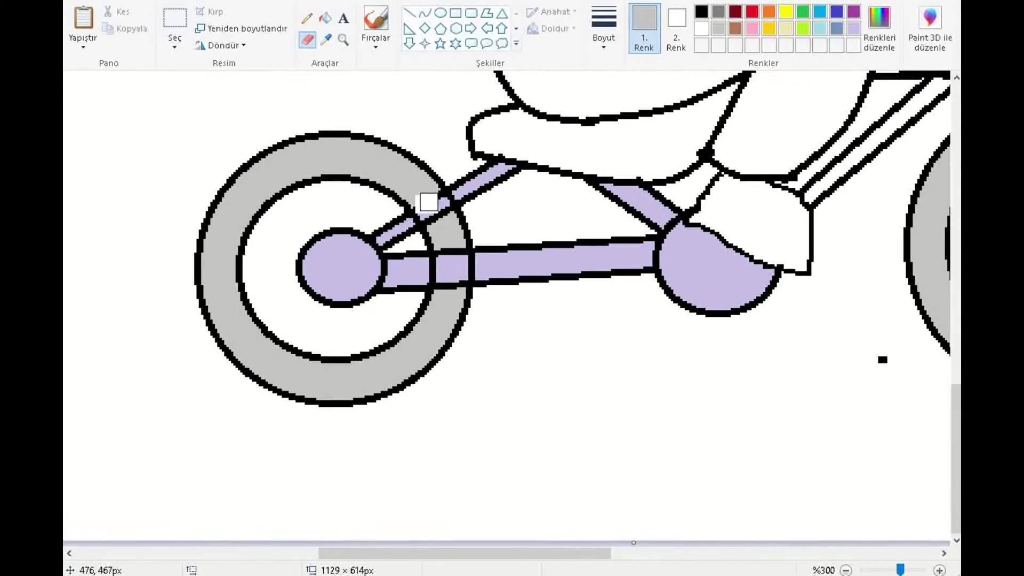
pyautogui.moveTo(436, 214); pyautogui.dragTo(446, 237)
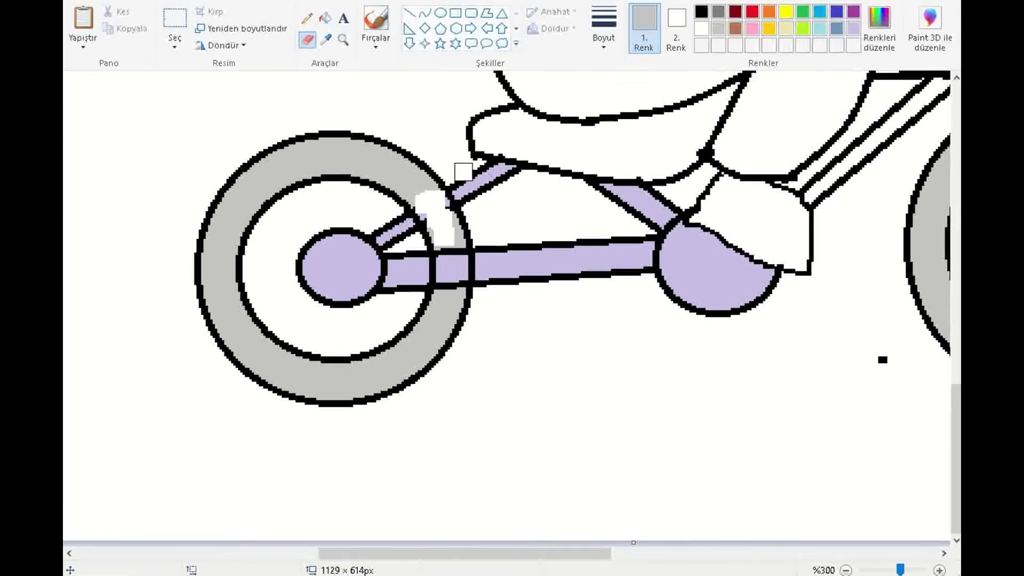
pyautogui.moveTo(435, 257)
pyautogui.mouseDown()
pyautogui.moveTo(433, 276)
pyautogui.moveTo(473, 273)
pyautogui.mouseUp()
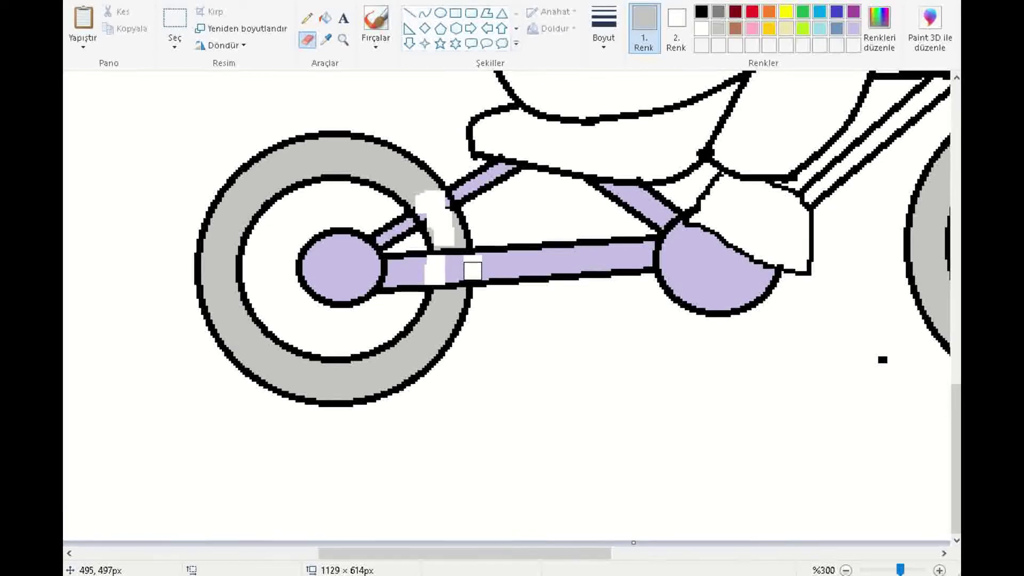
# - Refill the erased gaps in the lower rear tube with the frame's lavender and the gap on the tyre with its light grey
pyautogui.click(326, 40)
pyautogui.click(513, 262)
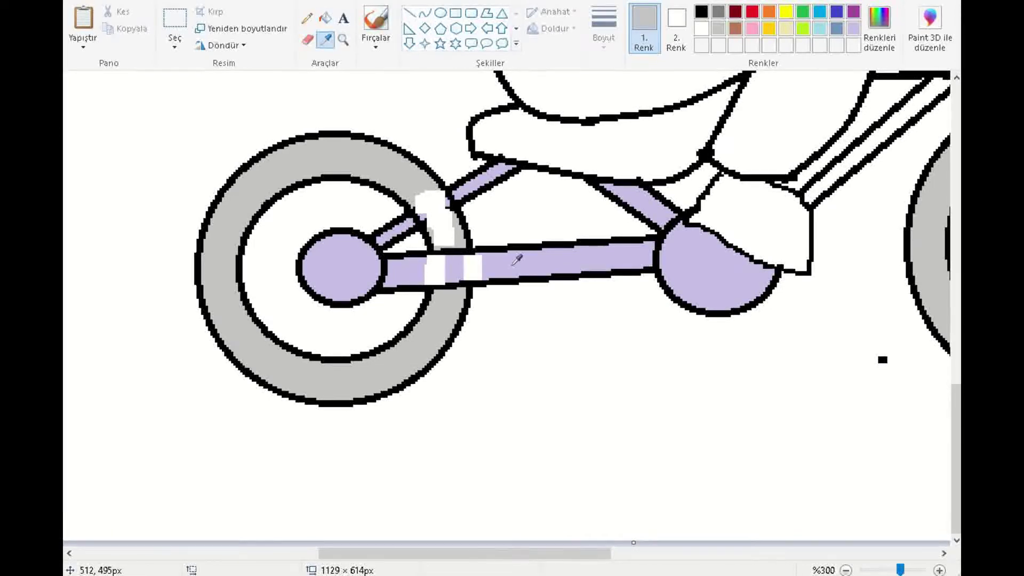
pyautogui.click(325, 18)
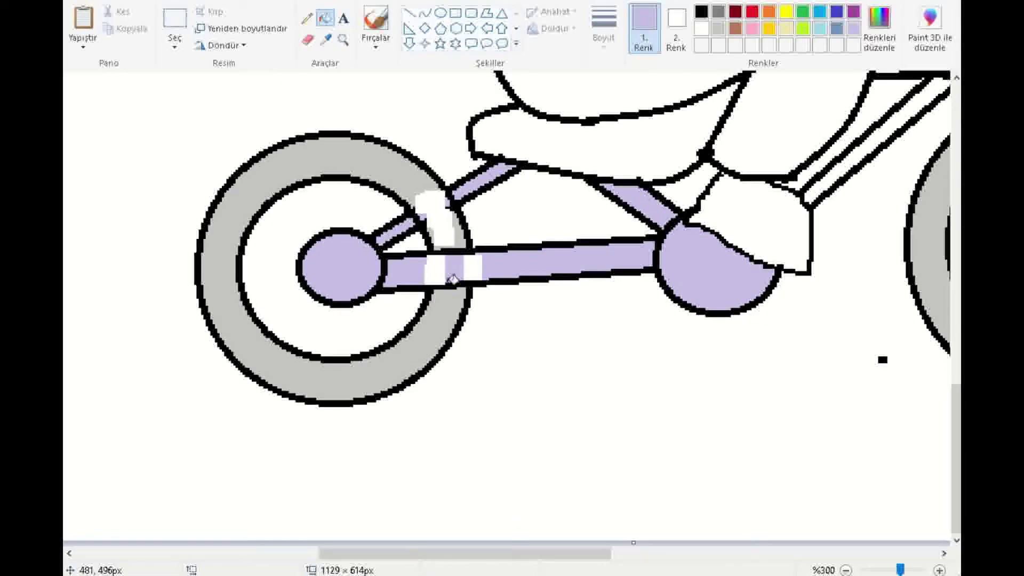
pyautogui.click(480, 264)
pyautogui.click(444, 266)
pyautogui.click(326, 40)
pyautogui.click(401, 163)
pyautogui.click(453, 208)
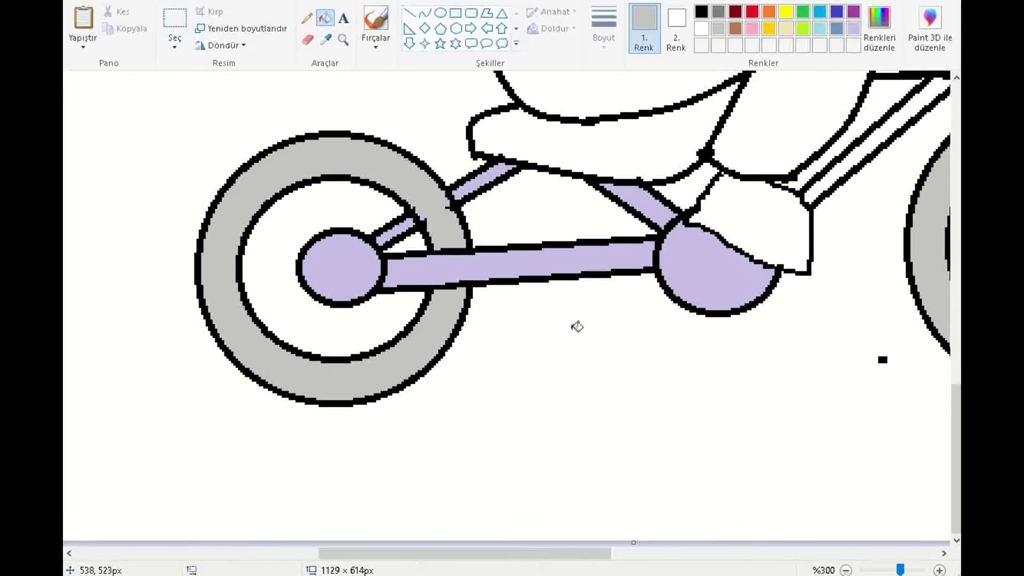
pyautogui.click(846, 570)
pyautogui.click(848, 570)
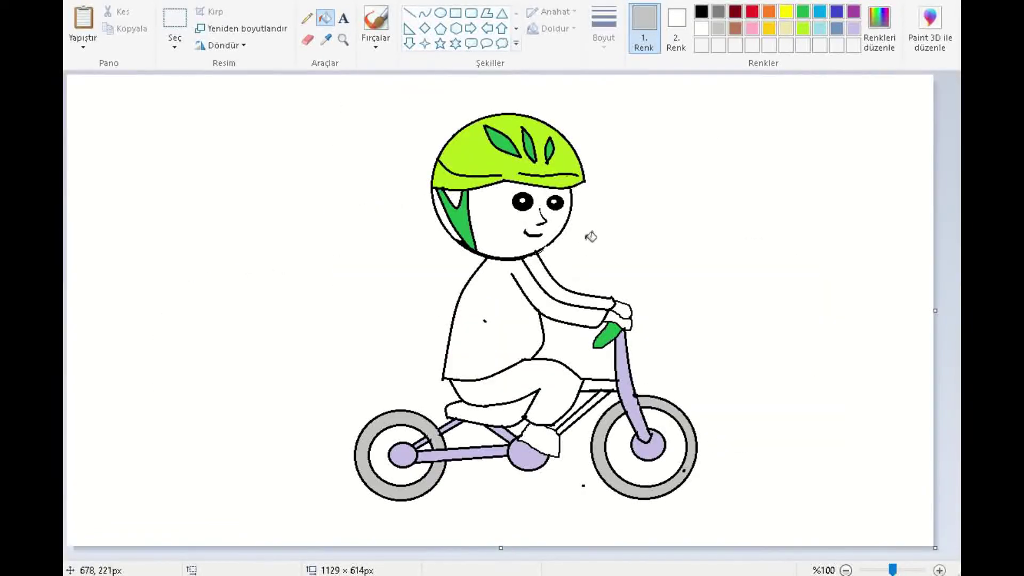
# - Fill the rider's sweater and both sleeves with orange
pyautogui.click(753, 13)
pyautogui.click(736, 28)
pyautogui.click(769, 12)
pyautogui.click(528, 319)
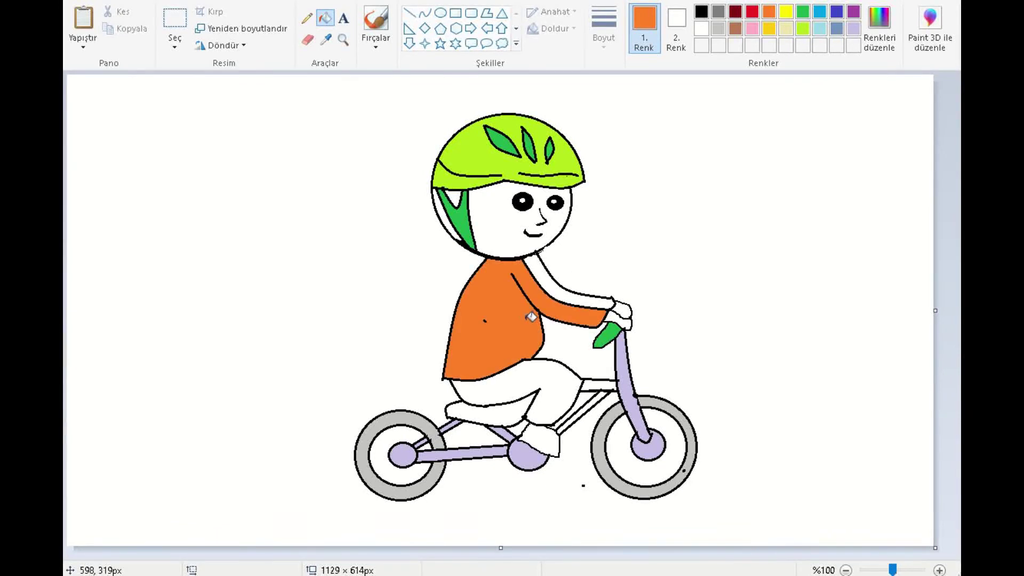
pyautogui.click(571, 292)
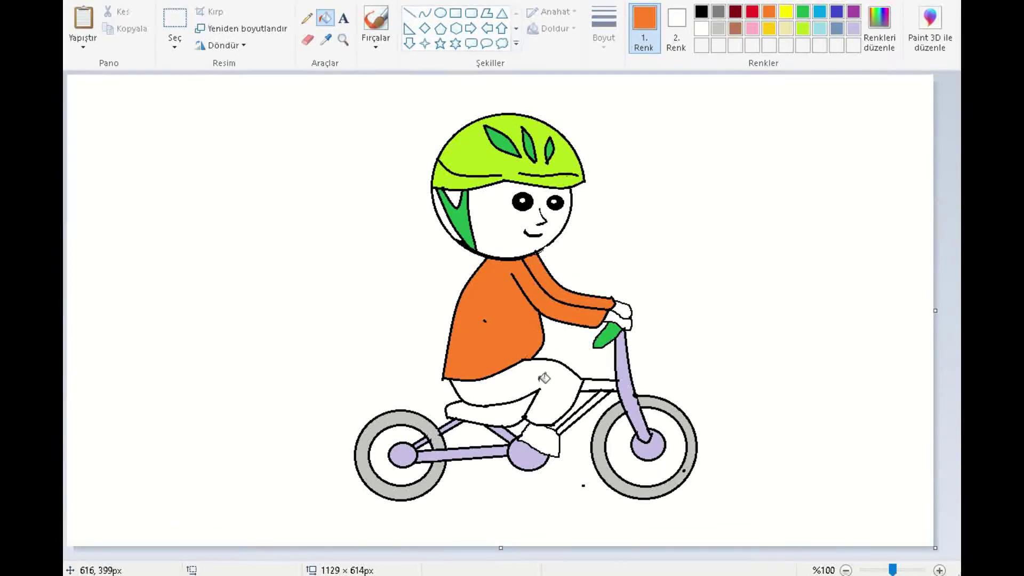
# - Fill the rider's trousers with lime green and the shoe with brown
pyautogui.click(803, 30)
pyautogui.click(568, 399)
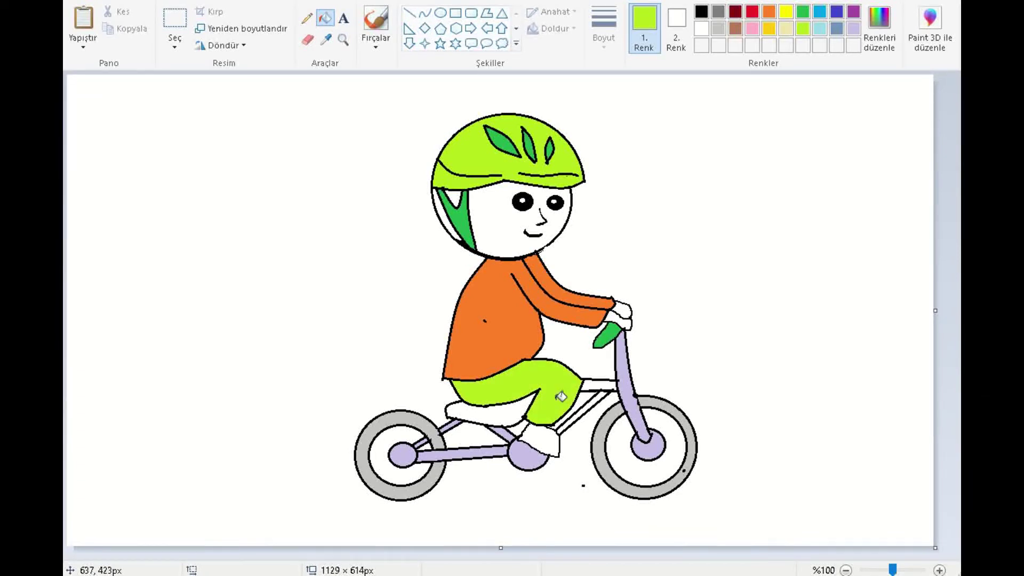
pyautogui.click(735, 28)
pyautogui.click(555, 433)
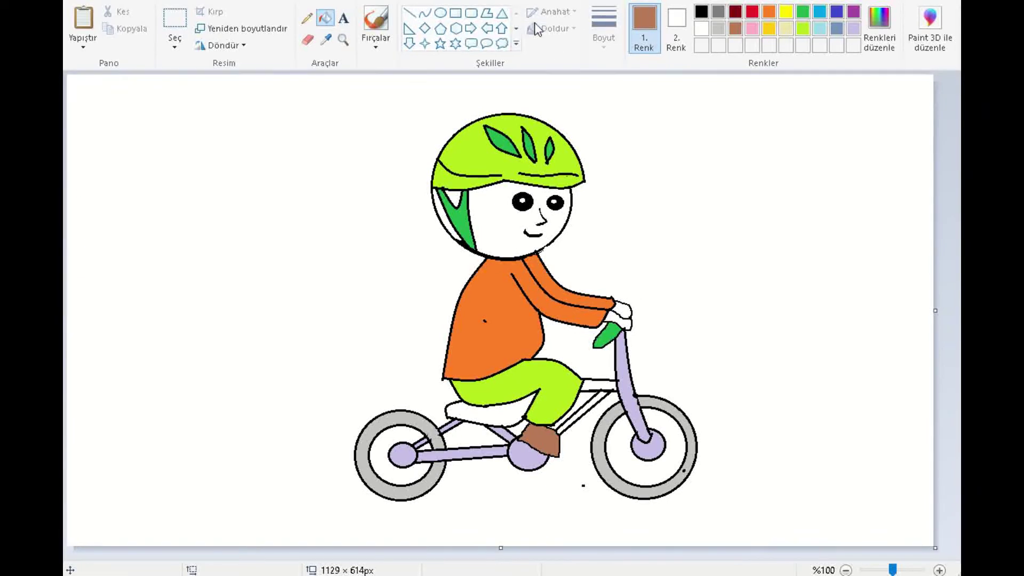
# - Fill the saddle with the green sampled from the handlebar grip
pyautogui.click(328, 45)
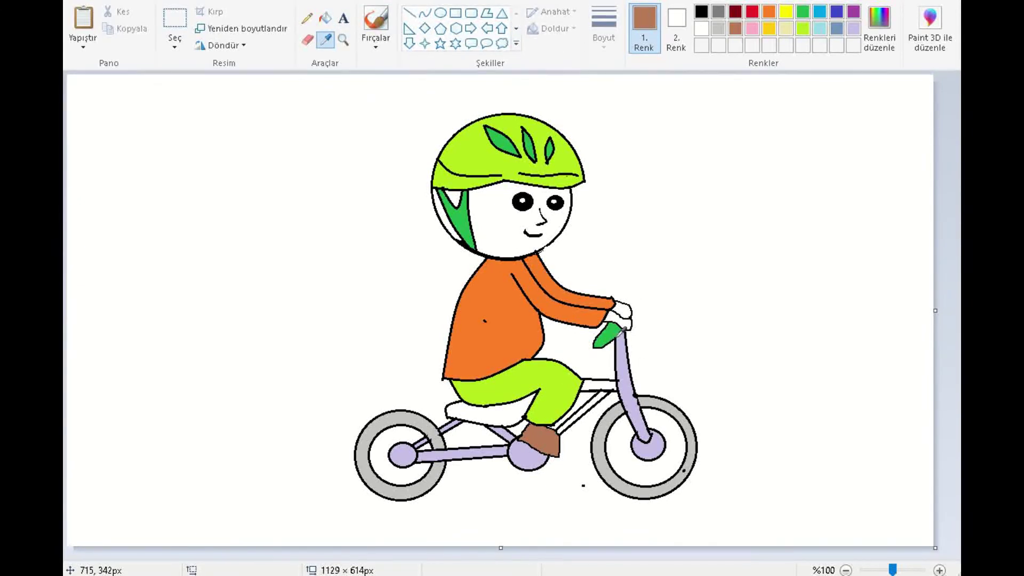
pyautogui.click(618, 332)
pyautogui.click(518, 408)
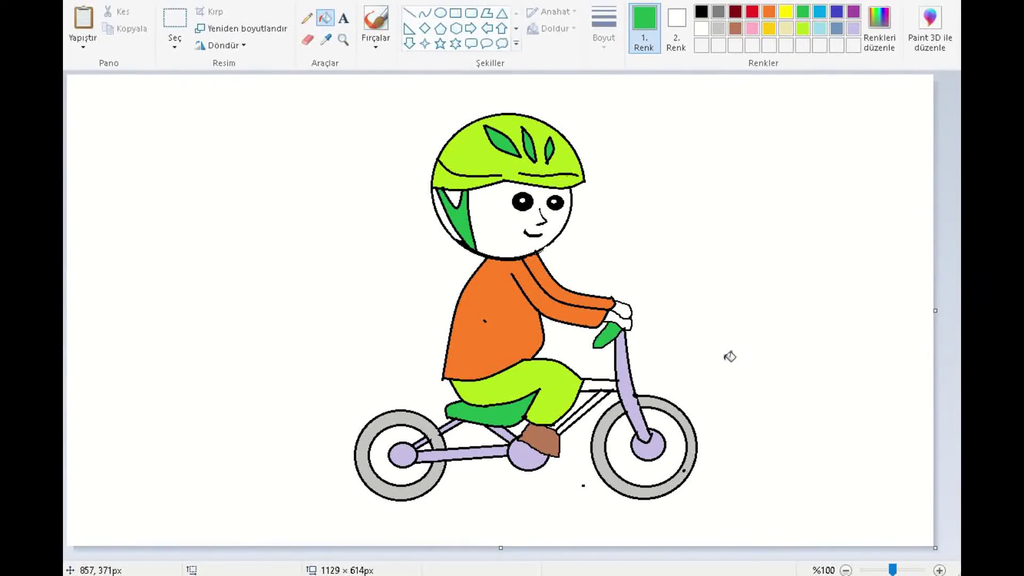
# - Fill the upper and diagonal front frame tubes with the lavender sampled from the fork
pyautogui.click(326, 39)
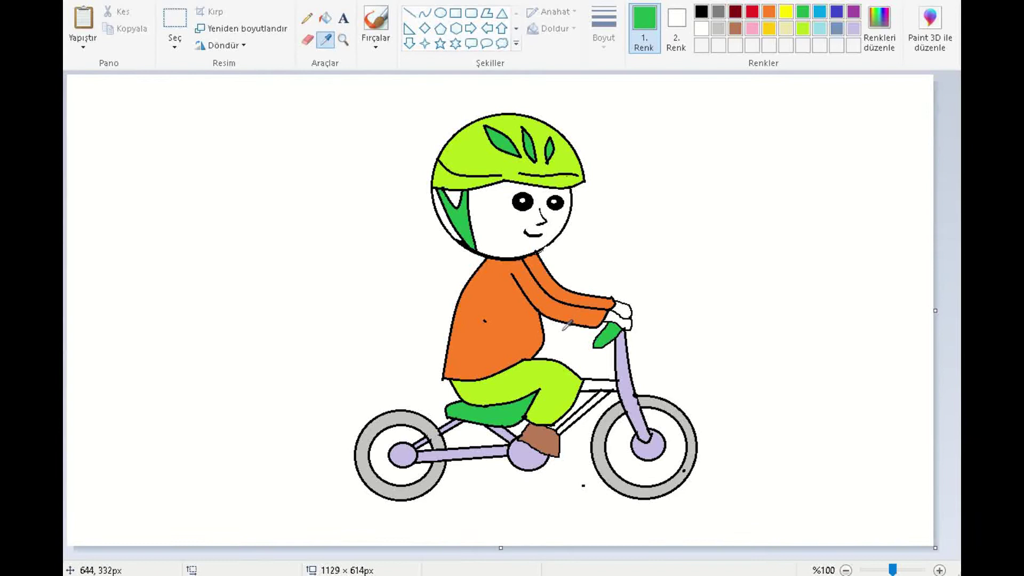
pyautogui.click(625, 361)
pyautogui.click(607, 382)
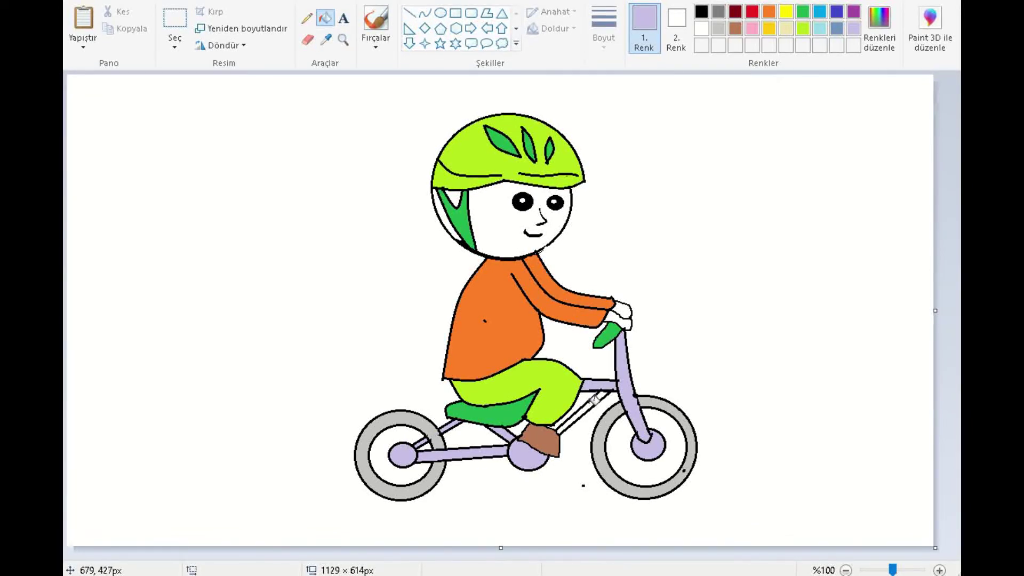
pyautogui.click(599, 402)
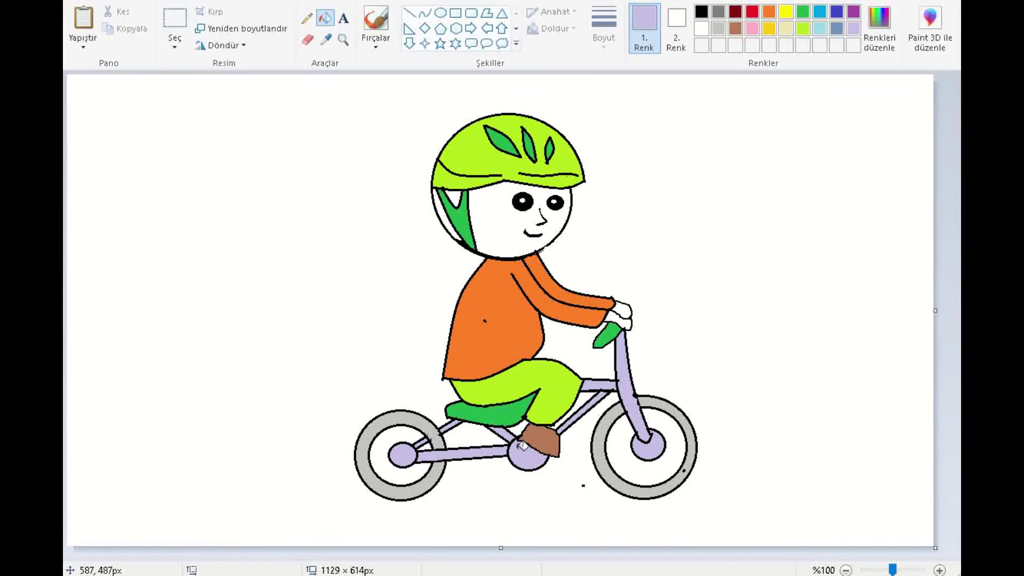
# - Paint a small pedal beneath the shoe on the crank circle with the Pencil in the green sampled from the saddle
pyautogui.click(343, 39)
pyautogui.click(536, 445)
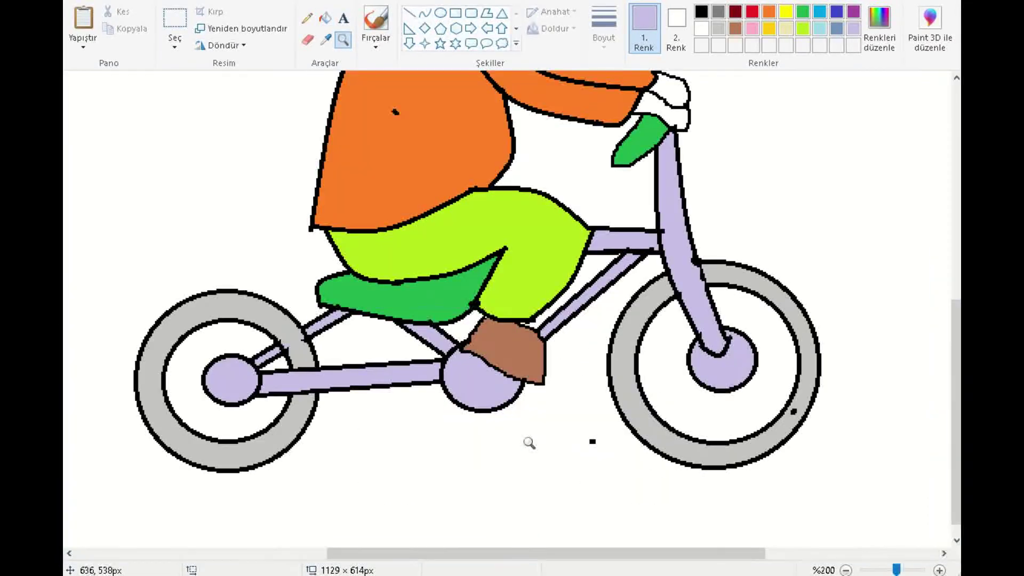
pyautogui.click(463, 344)
pyautogui.click(306, 18)
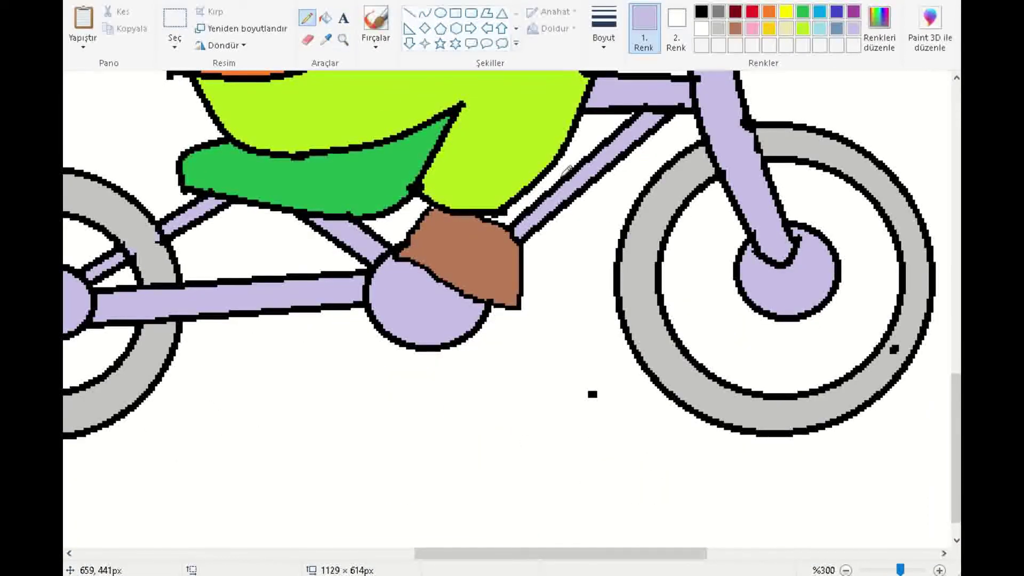
pyautogui.click(702, 11)
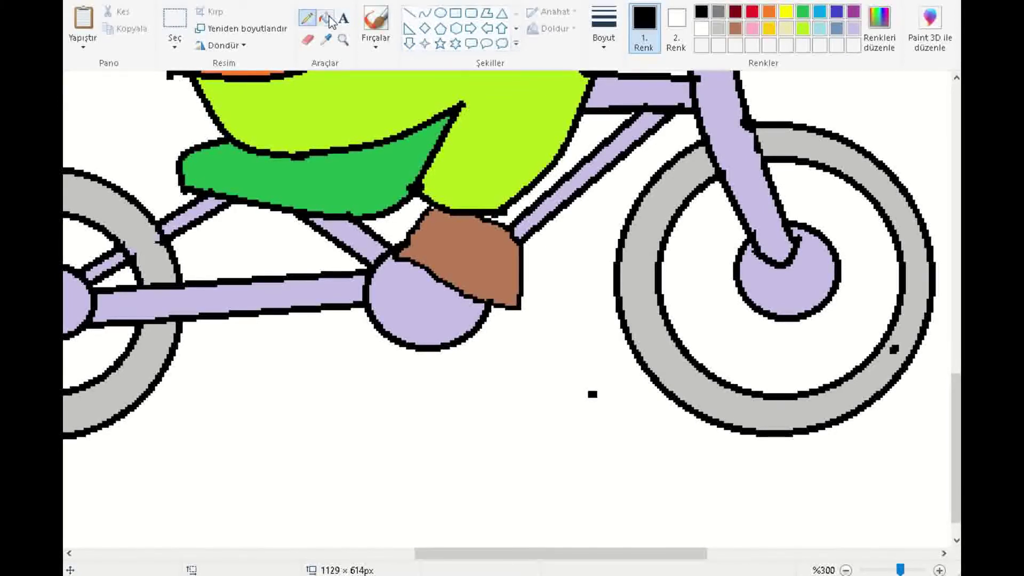
pyautogui.click(325, 40)
pyautogui.click(326, 180)
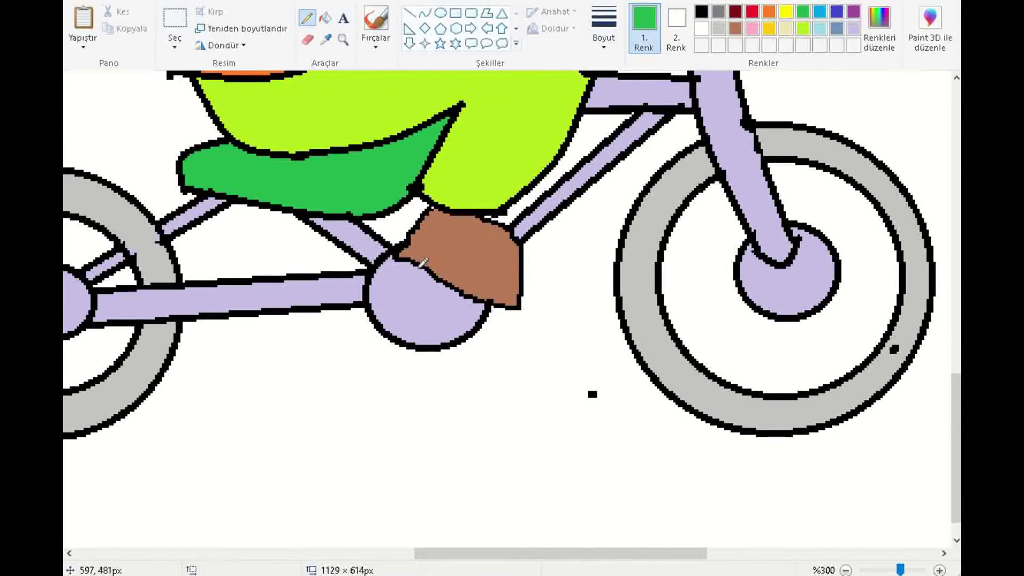
pyautogui.moveTo(417, 264)
pyautogui.mouseDown()
pyautogui.moveTo(466, 296)
pyautogui.moveTo(421, 262)
pyautogui.moveTo(445, 284)
pyautogui.moveTo(420, 267)
pyautogui.moveTo(428, 284)
pyautogui.moveTo(426, 273)
pyautogui.moveTo(462, 296)
pyautogui.moveTo(445, 276)
pyautogui.moveTo(452, 291)
pyautogui.moveTo(424, 275)
pyautogui.mouseUp()
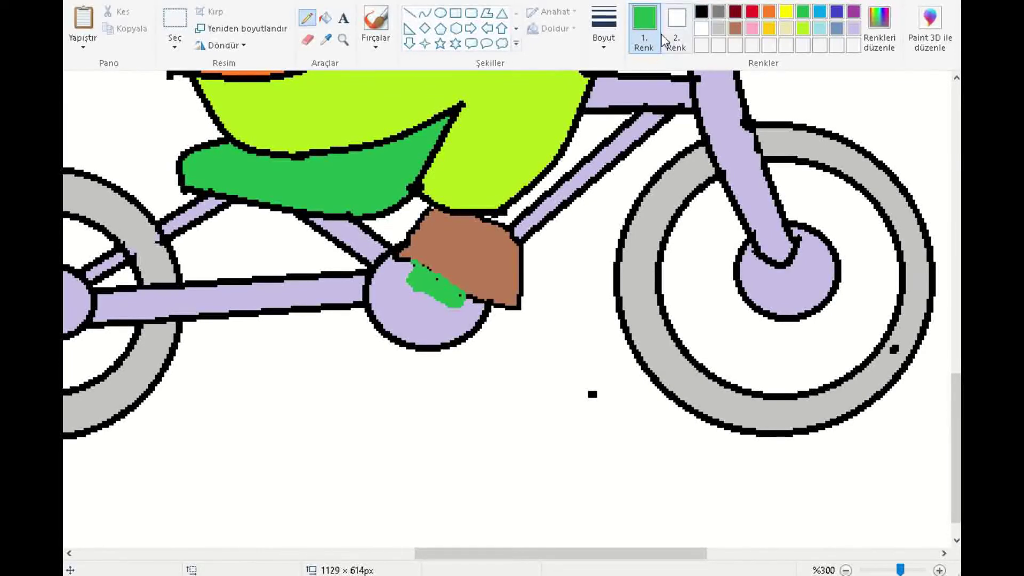
# - Redraw the shoe's sole outline in black along the upper edge of the green pedal
pyautogui.click(703, 13)
pyautogui.click(325, 39)
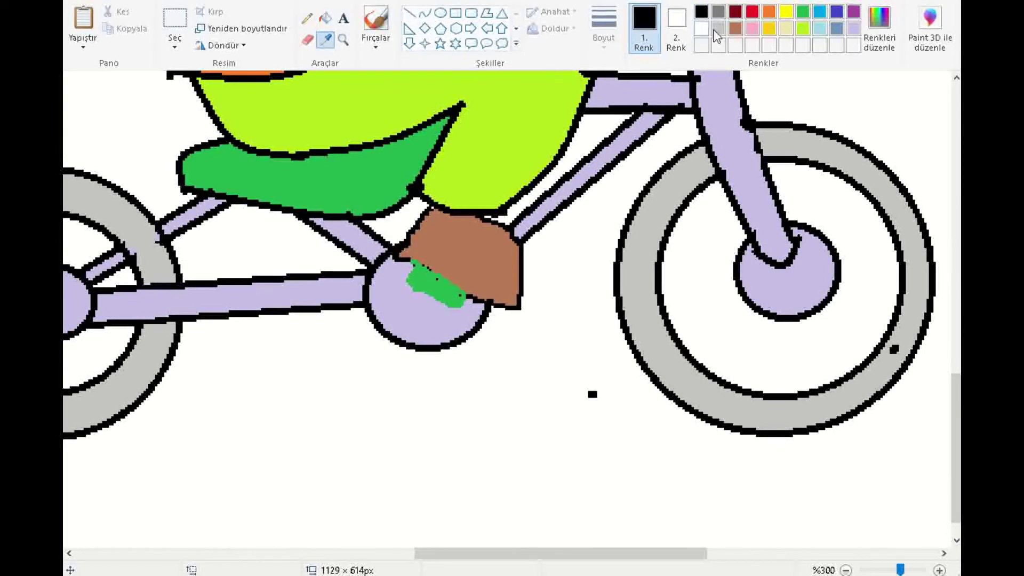
pyautogui.click(536, 202)
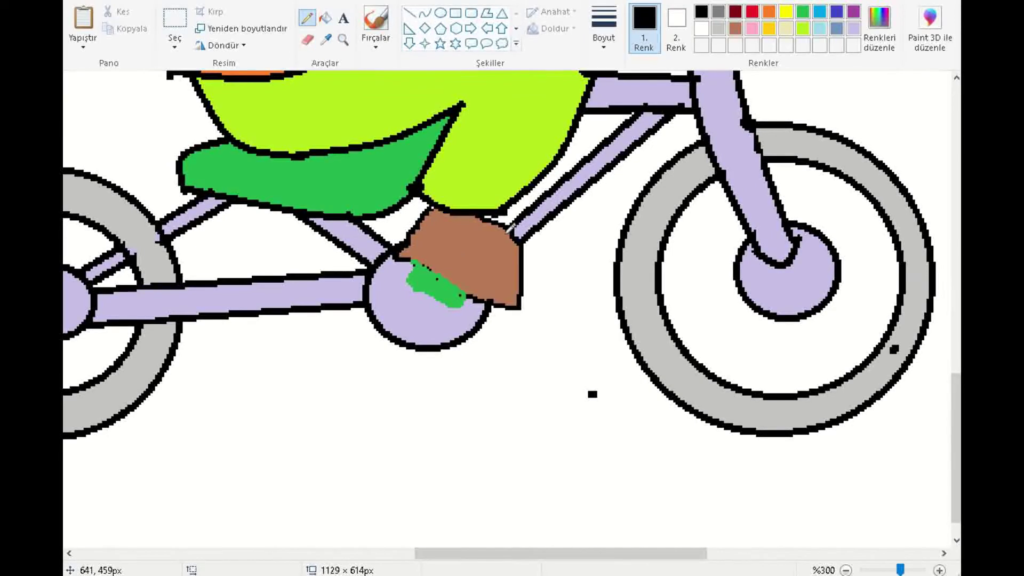
pyautogui.moveTo(418, 261); pyautogui.dragTo(473, 293)
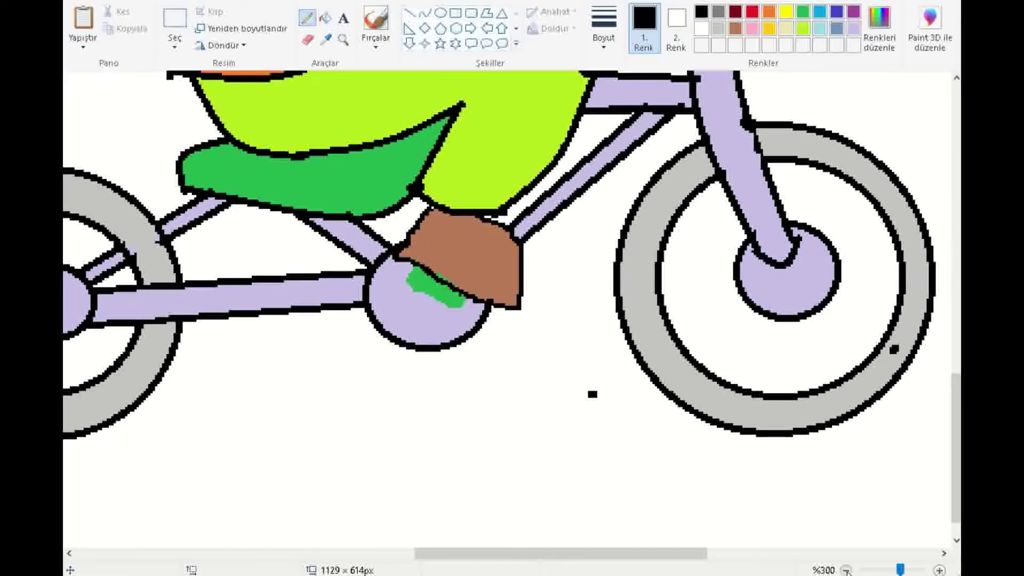
pyautogui.scroll(-2, 743, 445)
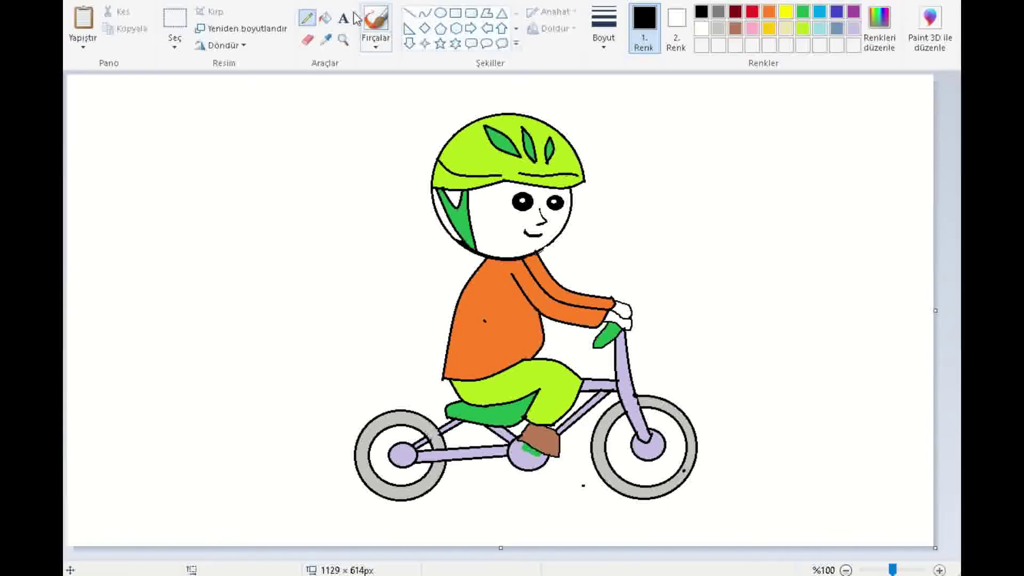
# - Remove the stray black dots by painting the sweater's in orange and the front tyre's in grey, and erasing the one between the wheels
pyautogui.click(307, 39)
pyautogui.click(307, 18)
pyautogui.click(325, 39)
pyautogui.click(495, 327)
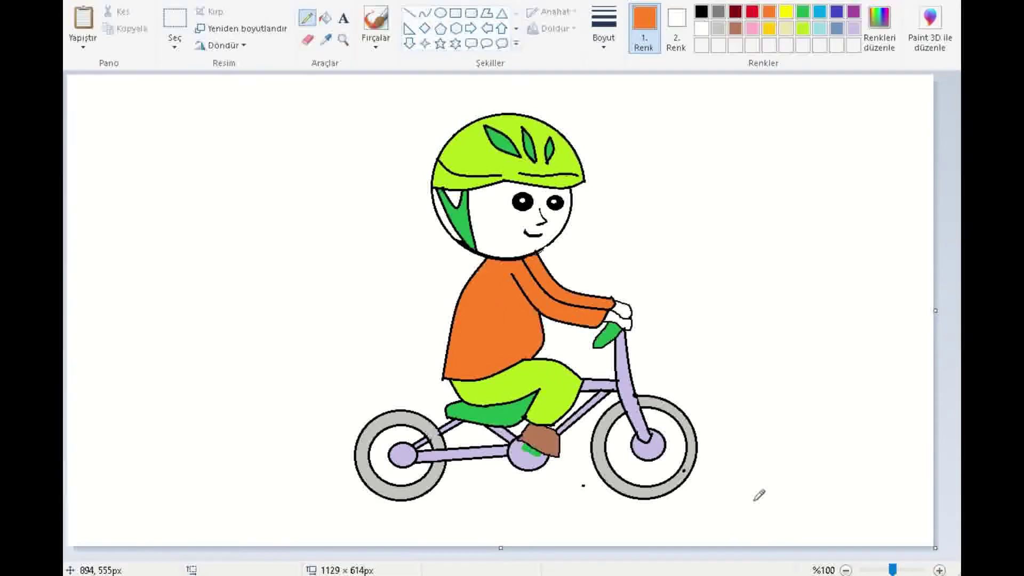
pyautogui.click(325, 39)
pyautogui.click(626, 487)
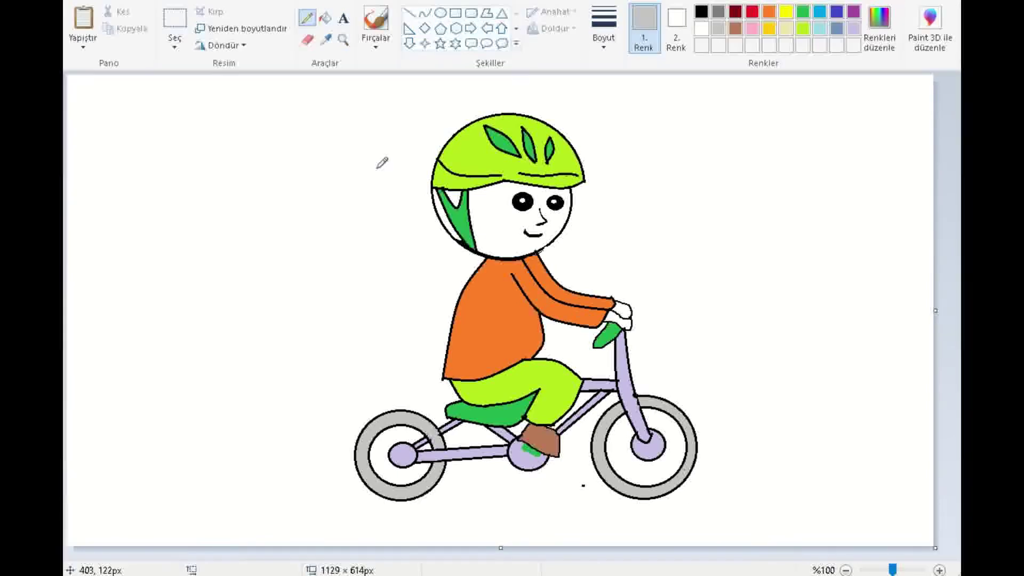
pyautogui.click(308, 40)
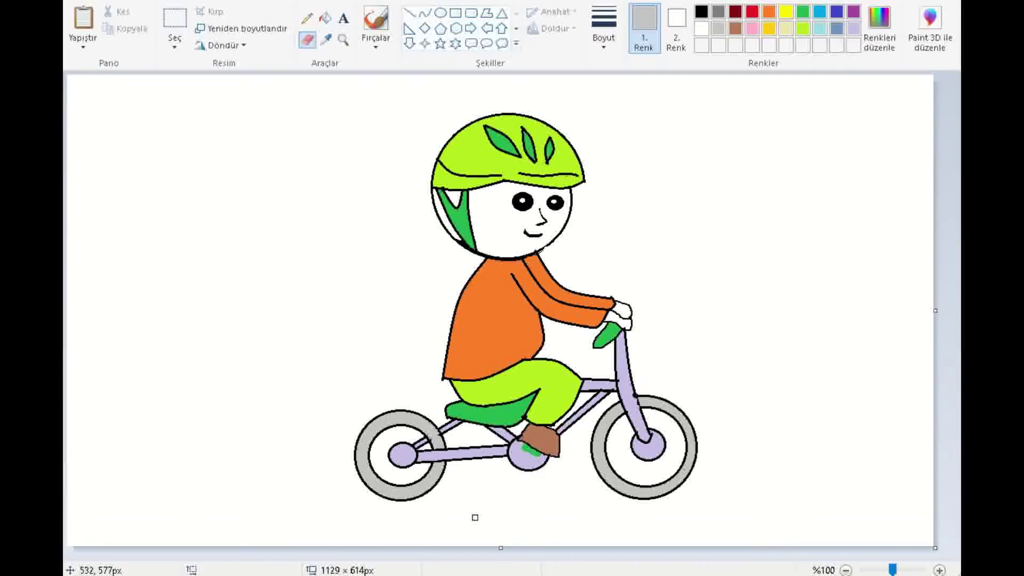